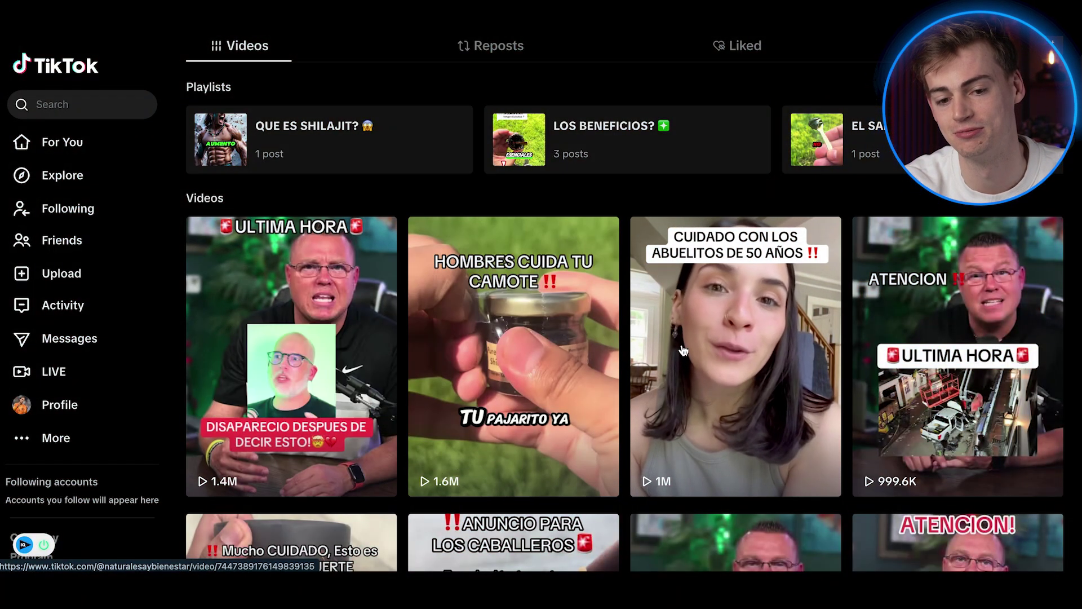
Step: Search the actor library for 'charles' and scroll through the bespectacled man's clips
{"action": "scroll", "coordinate": [693, 345], "scroll_direction": "down", "scroll_amount": 5}
{"action": "scroll", "coordinate": [693, 345], "scroll_direction": "down", "scroll_amount": 8}
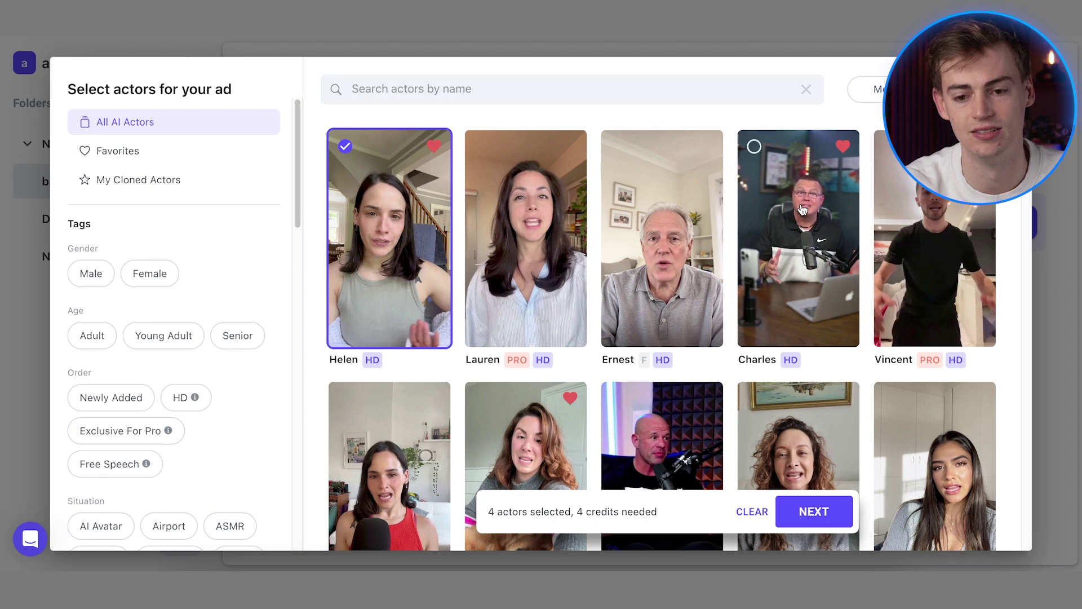
{"action": "left_click", "coordinate": [471, 90]}
{"action": "type", "text": "charles"}
{"action": "scroll", "coordinate": [644, 380], "scroll_direction": "down", "scroll_amount": 3}
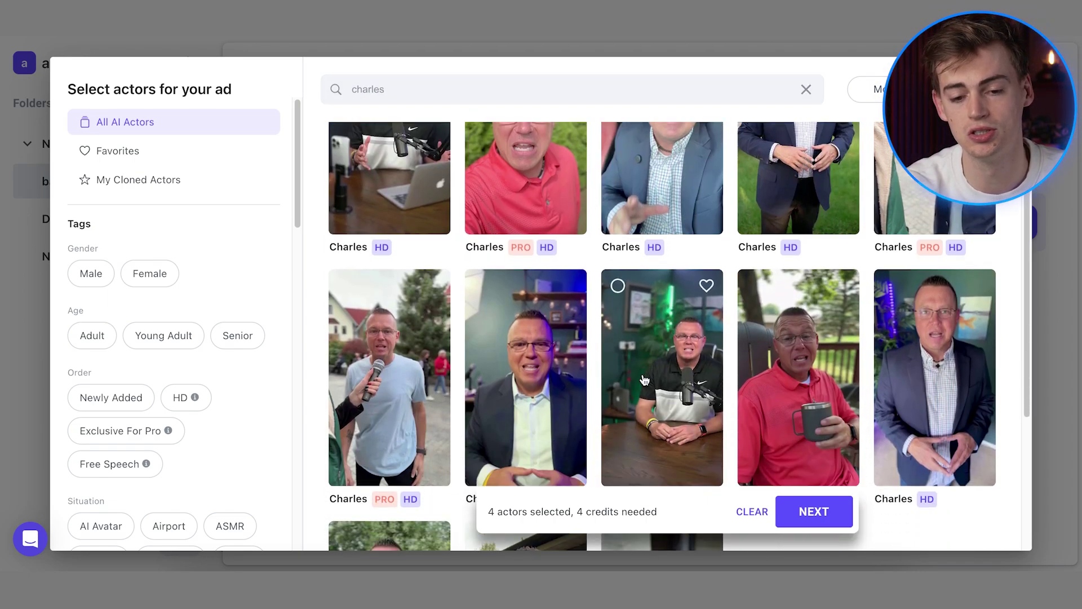
{"action": "scroll", "coordinate": [620, 389], "scroll_direction": "down", "scroll_amount": 3}
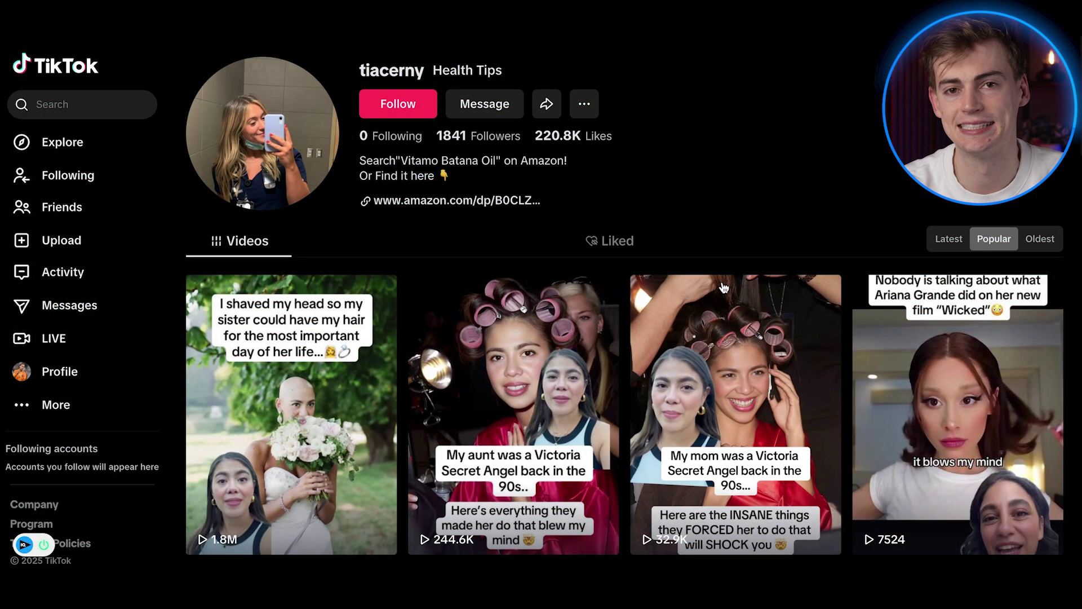
Step: Scroll through the Kalodata TikTok Shop product ranking for the last 30 days
{"action": "scroll", "coordinate": [564, 237], "scroll_direction": "down", "scroll_amount": 3}
{"action": "scroll", "coordinate": [475, 243], "scroll_direction": "down", "scroll_amount": 3}
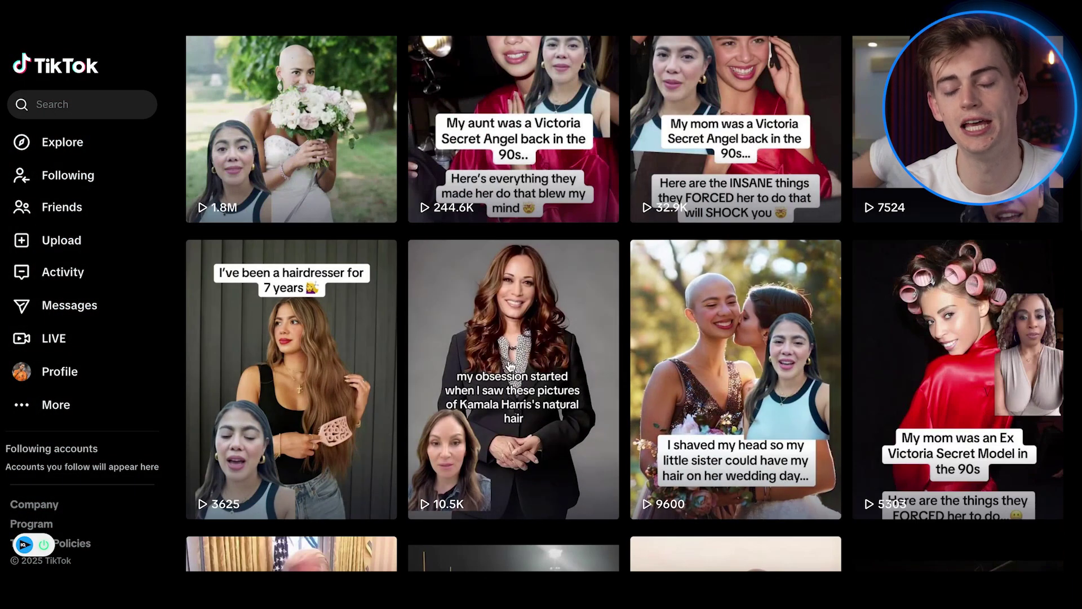
{"action": "scroll", "coordinate": [467, 342], "scroll_direction": "up", "scroll_amount": 3}
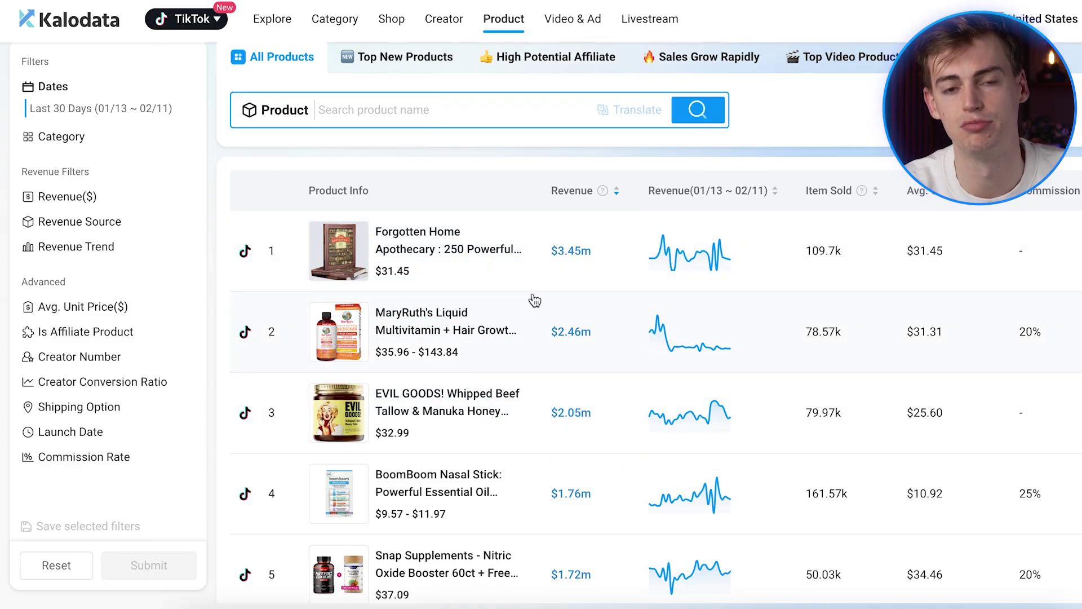
{"action": "scroll", "coordinate": [470, 259], "scroll_direction": "down", "scroll_amount": 1}
{"action": "scroll", "coordinate": [515, 310], "scroll_direction": "up", "scroll_amount": 1}
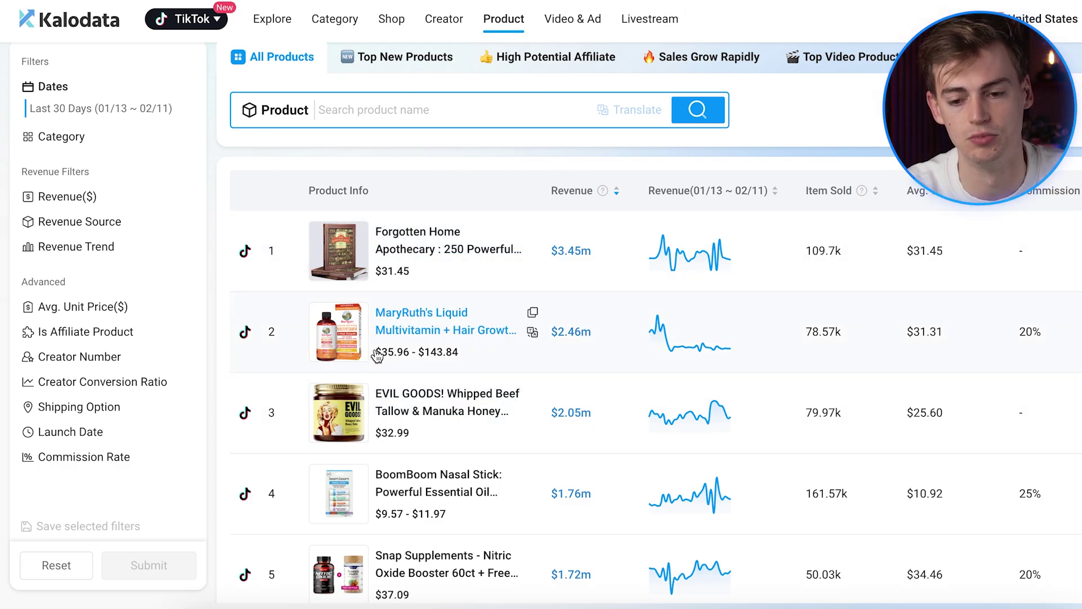
{"action": "scroll", "coordinate": [377, 355], "scroll_direction": "down", "scroll_amount": 8}
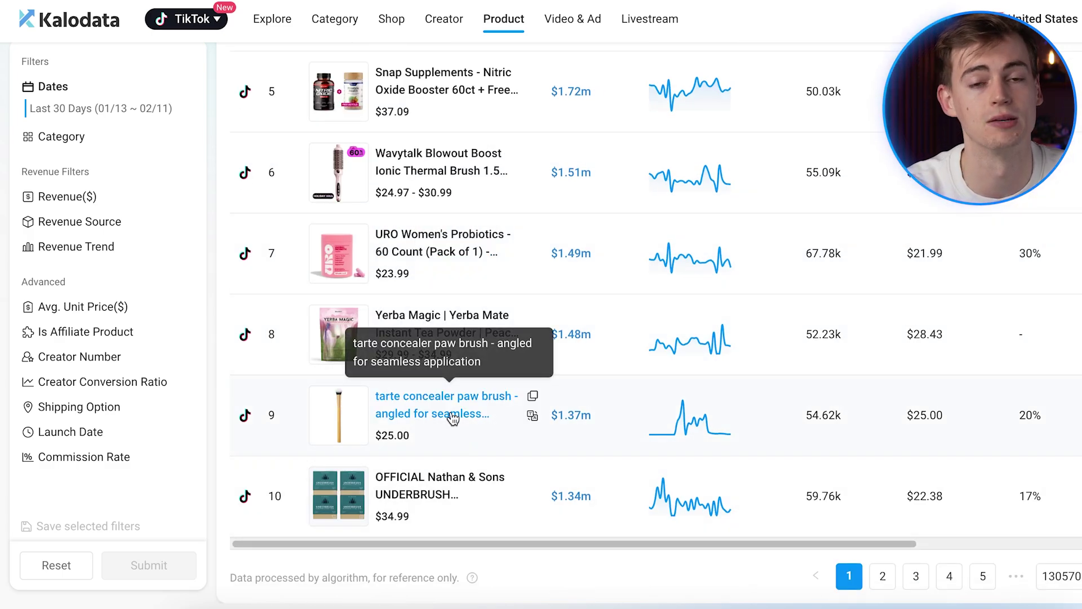
{"action": "scroll", "coordinate": [453, 417], "scroll_direction": "up", "scroll_amount": 9}
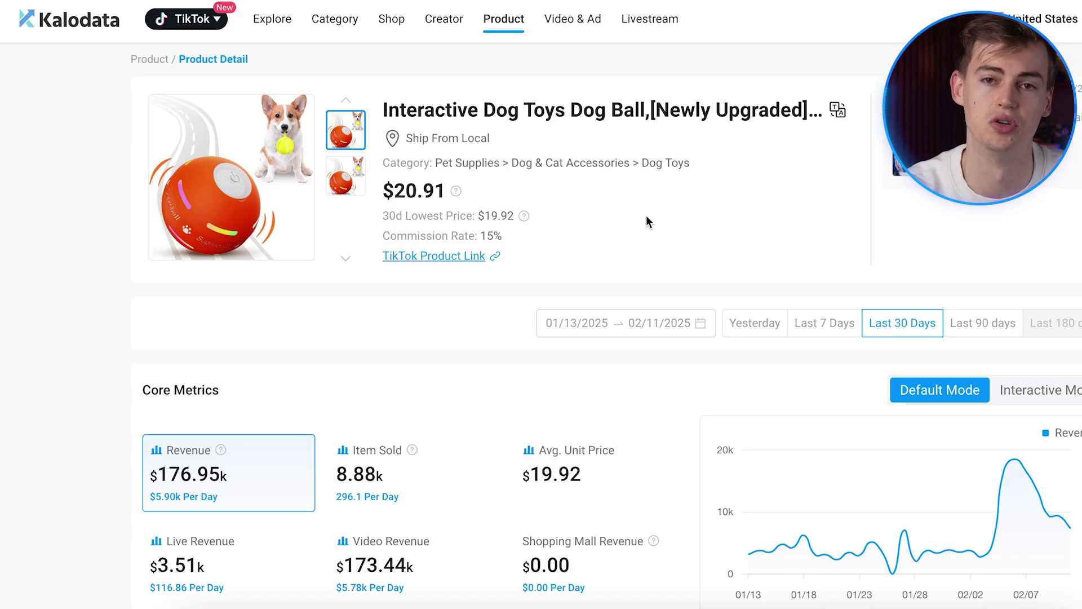
Step: Scroll the dog ball's Product Detail down to its Creator and Video & Ad tables
{"action": "scroll", "coordinate": [666, 243], "scroll_direction": "down", "scroll_amount": 1}
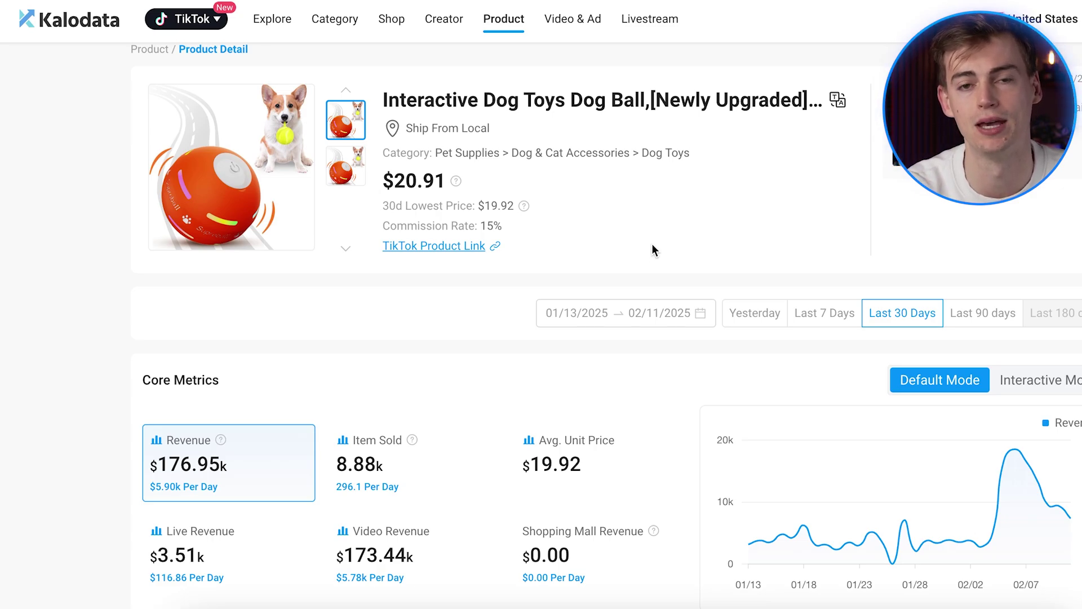
{"action": "scroll", "coordinate": [613, 272], "scroll_direction": "down", "scroll_amount": 3}
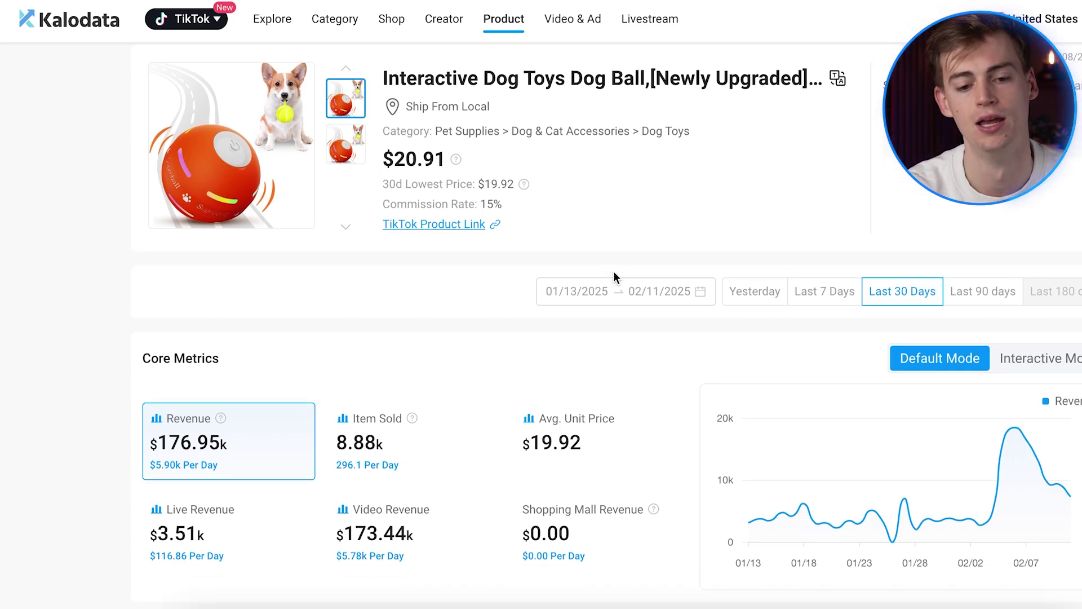
{"action": "scroll", "coordinate": [410, 285], "scroll_direction": "down", "scroll_amount": 20}
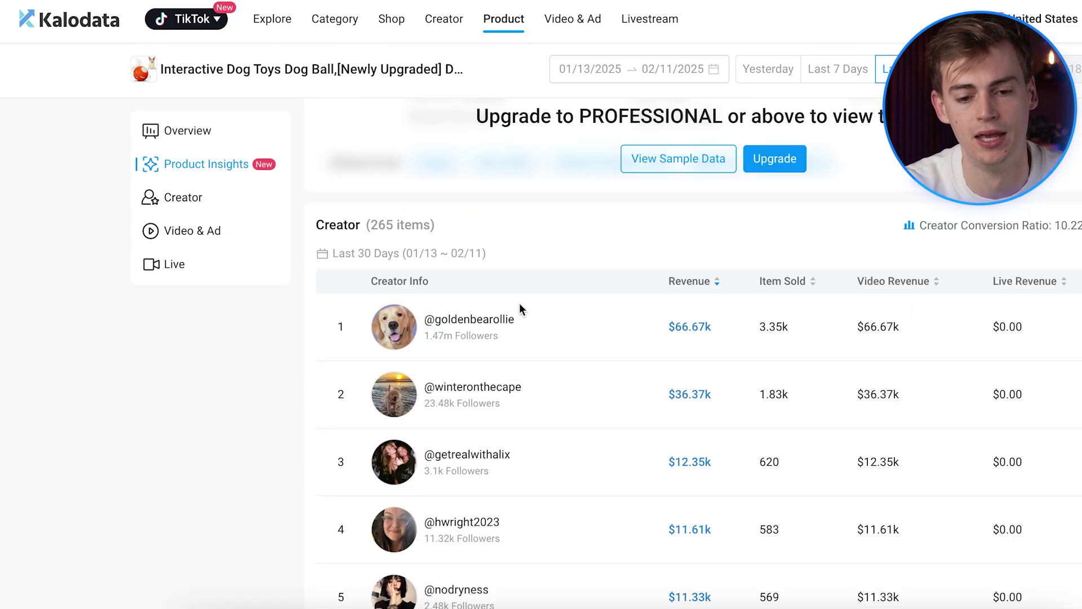
{"action": "scroll", "coordinate": [504, 325], "scroll_direction": "down", "scroll_amount": 7}
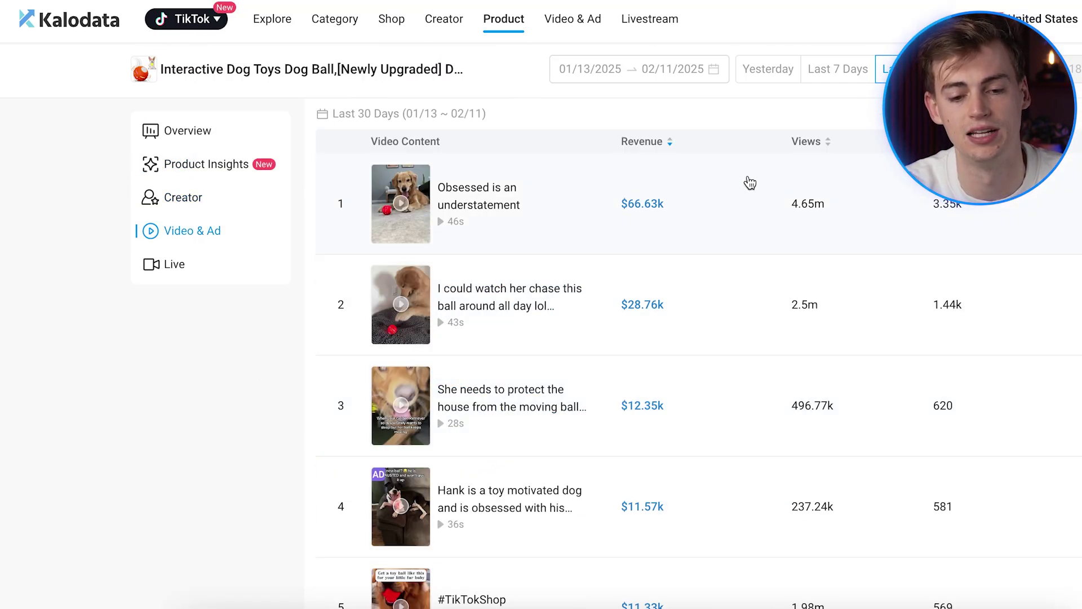
{"action": "scroll", "coordinate": [710, 353], "scroll_direction": "down", "scroll_amount": 4}
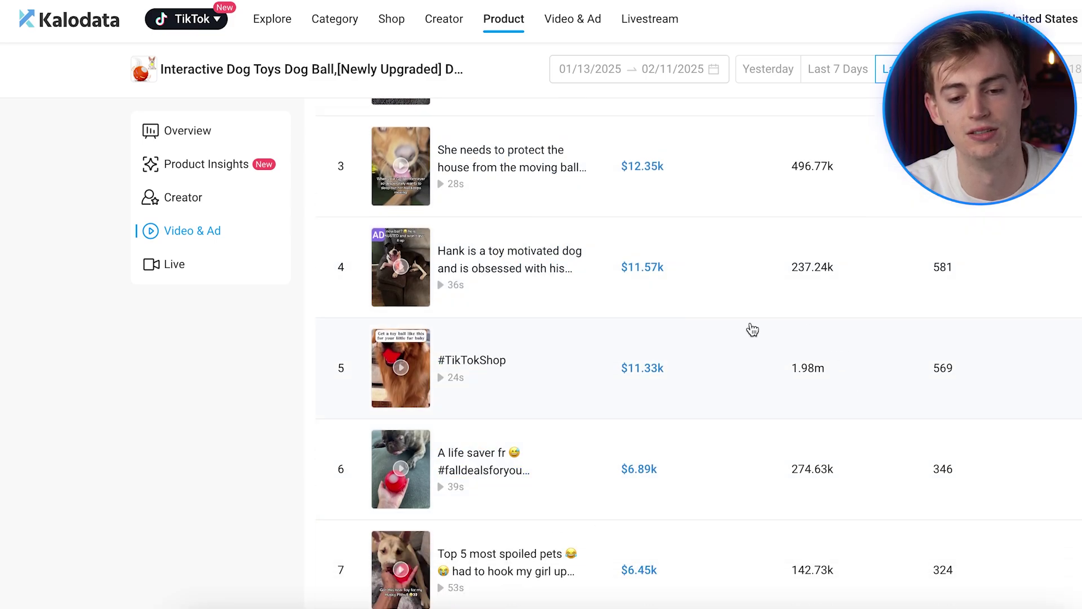
{"action": "scroll", "coordinate": [735, 418], "scroll_direction": "down", "scroll_amount": 2}
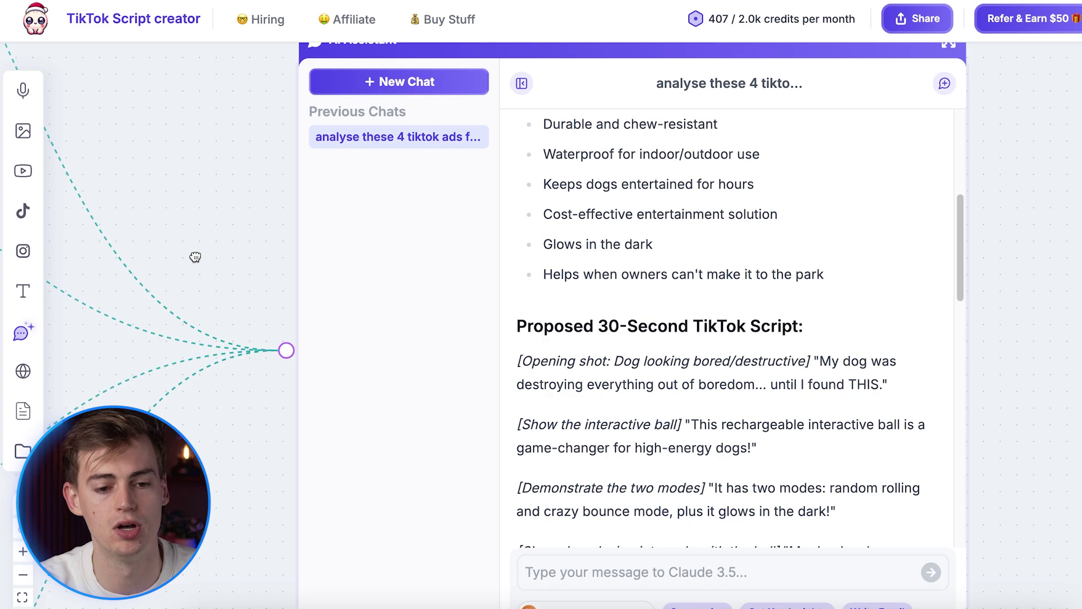
Step: Pan and zoom the Poppy AI canvas to view the source and linked TikTok video nodes
{"action": "left_click_drag", "start_coordinate": [195, 256], "coordinate": [292, 222]}
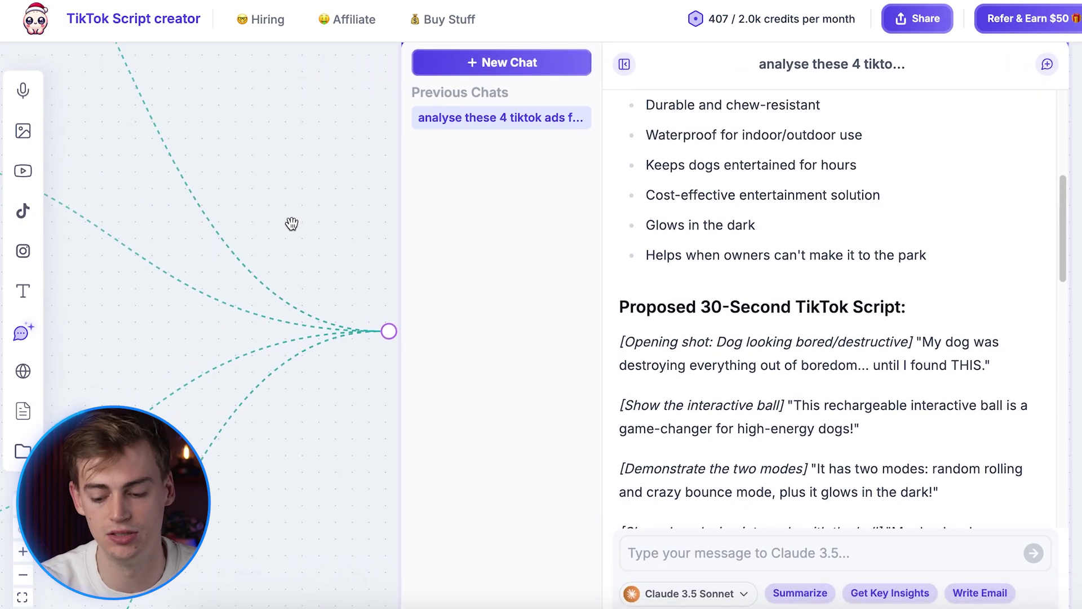
{"action": "scroll", "coordinate": [292, 222], "scroll_direction": "down", "scroll_amount": 5}
{"action": "left_click_drag", "start_coordinate": [239, 256], "coordinate": [469, 482]}
{"action": "scroll", "coordinate": [468, 481], "scroll_direction": "left", "scroll_amount": 6}
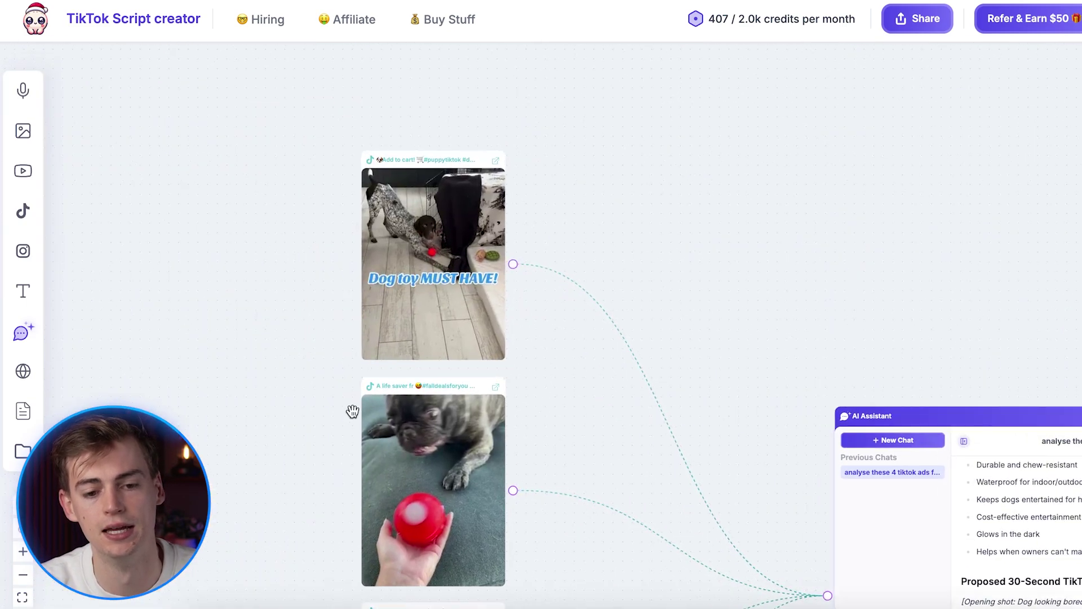
{"action": "scroll", "coordinate": [483, 292], "scroll_direction": "down", "scroll_amount": 7}
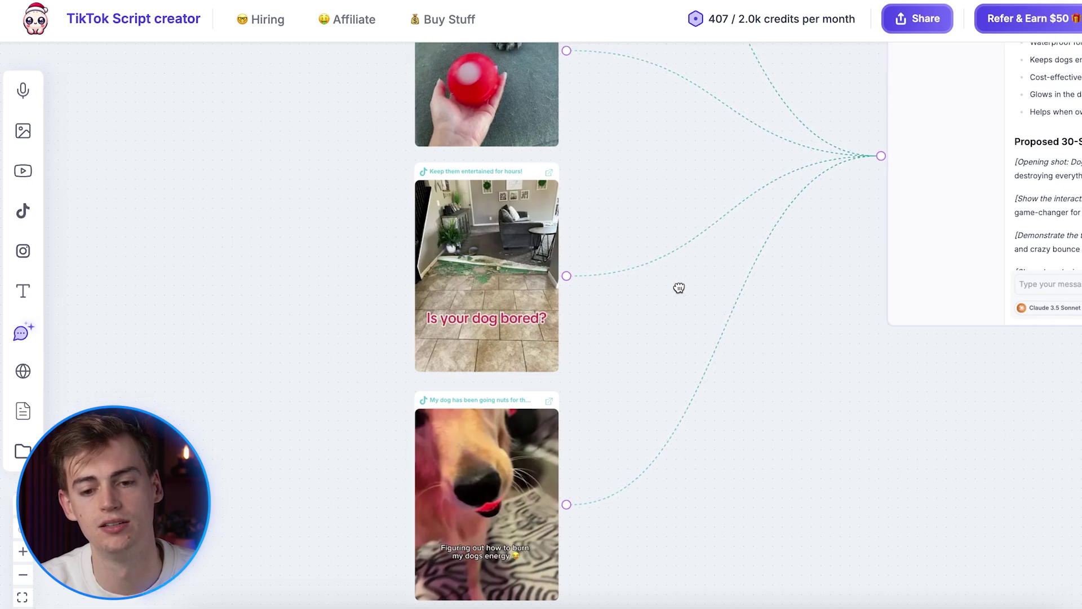
{"action": "scroll", "coordinate": [553, 370], "scroll_direction": "right", "scroll_amount": 7}
{"action": "scroll", "coordinate": [726, 324], "scroll_direction": "up", "scroll_amount": 3}
{"action": "scroll", "coordinate": [753, 322], "scroll_direction": "up", "scroll_amount": 6}
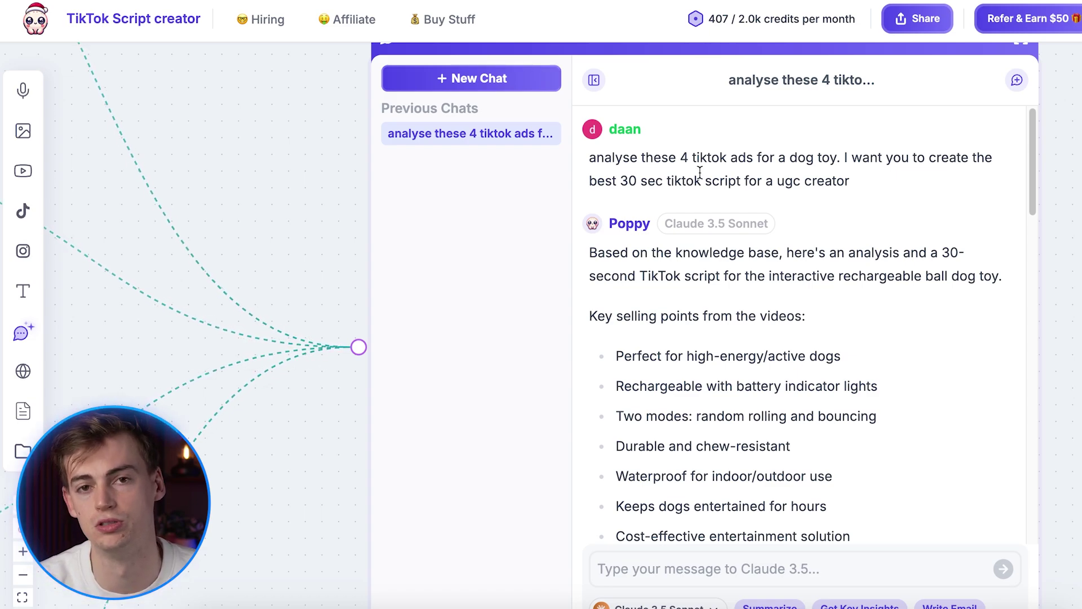
Step: Scroll the AI Assistant chat to the proposed 30-second script and select its lines
{"action": "scroll", "coordinate": [702, 172], "scroll_direction": "down", "scroll_amount": 9}
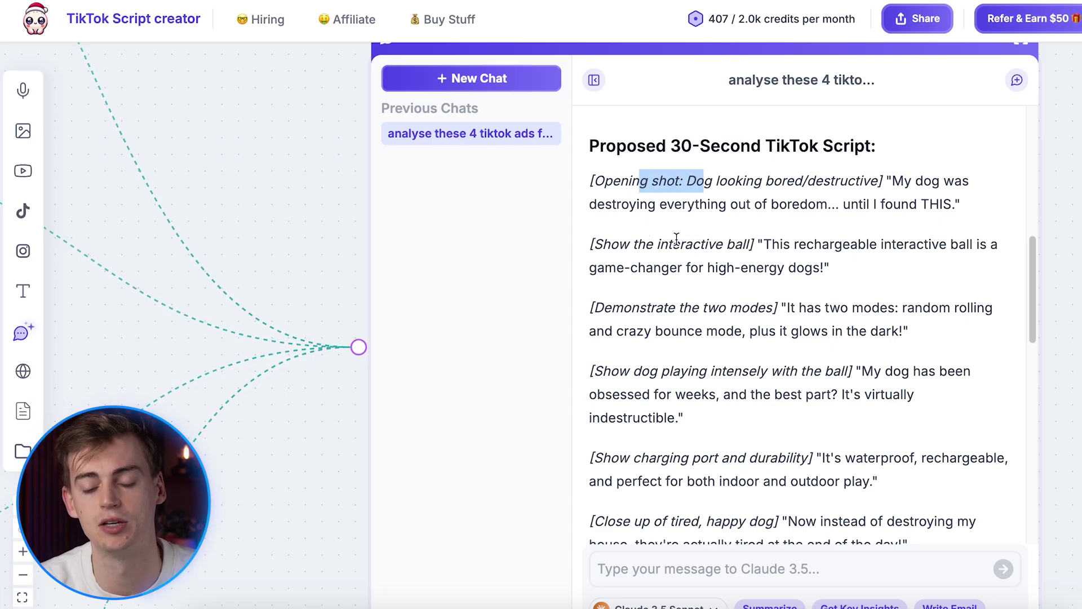
{"action": "left_click_drag", "start_coordinate": [633, 243], "coordinate": [700, 267]}
{"action": "left_click", "coordinate": [693, 256]}
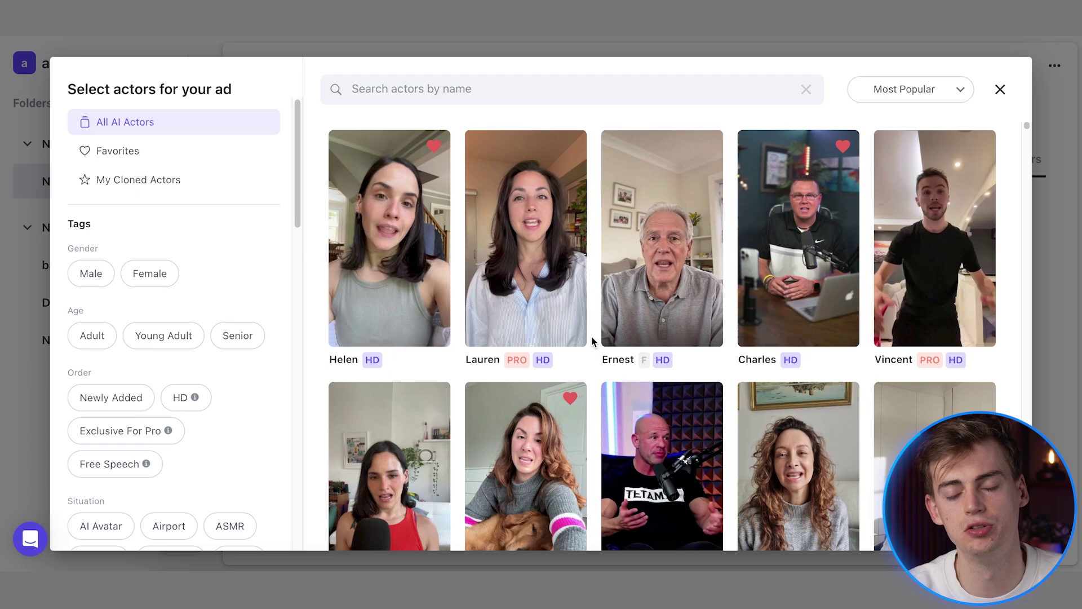
Step: Scroll the actor picker's Tags panel down to the Accessories section
{"action": "scroll", "coordinate": [176, 360], "scroll_direction": "down", "scroll_amount": 4}
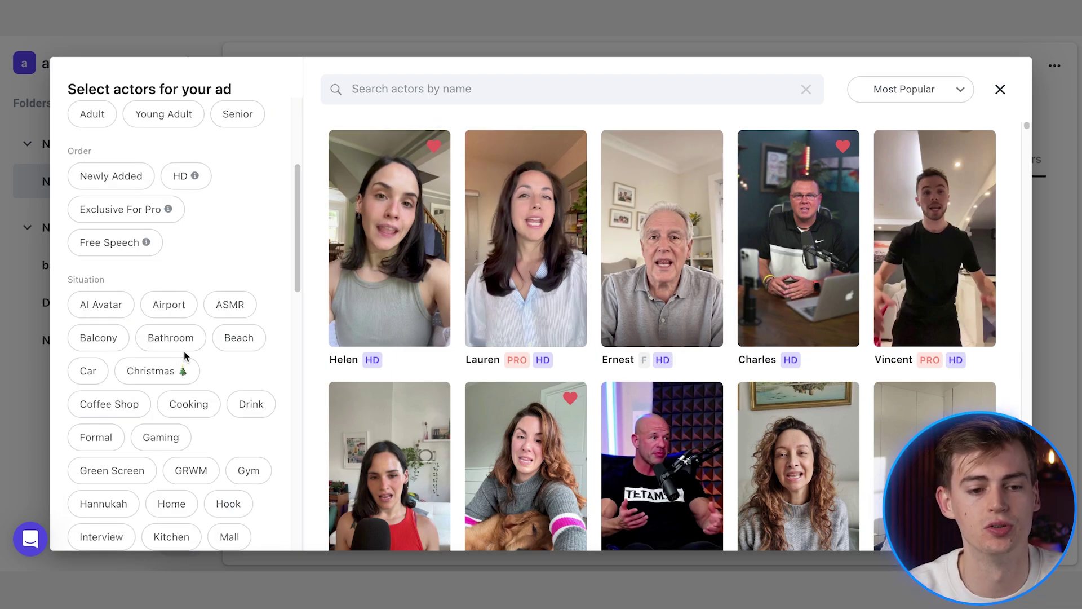
{"action": "scroll", "coordinate": [182, 348], "scroll_direction": "up", "scroll_amount": 1}
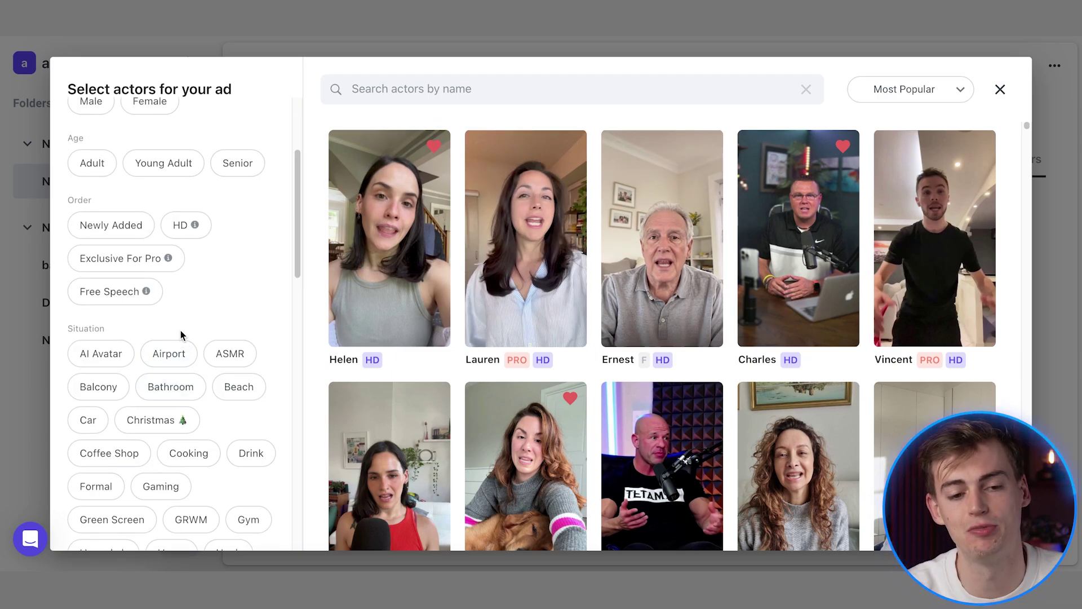
{"action": "scroll", "coordinate": [169, 332], "scroll_direction": "up", "scroll_amount": 1}
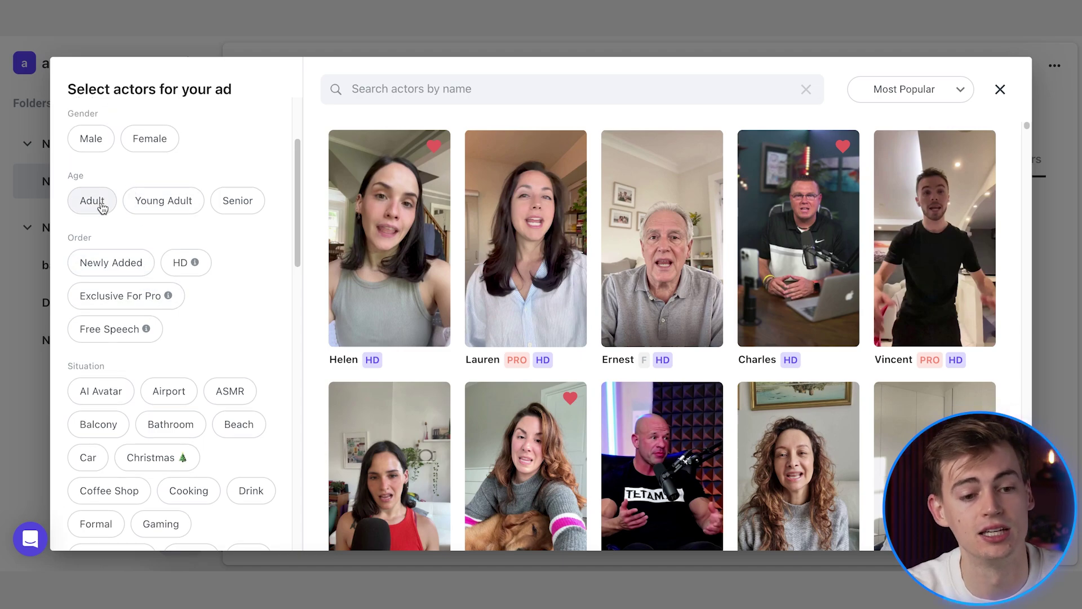
{"action": "scroll", "coordinate": [116, 395], "scroll_direction": "down", "scroll_amount": 1}
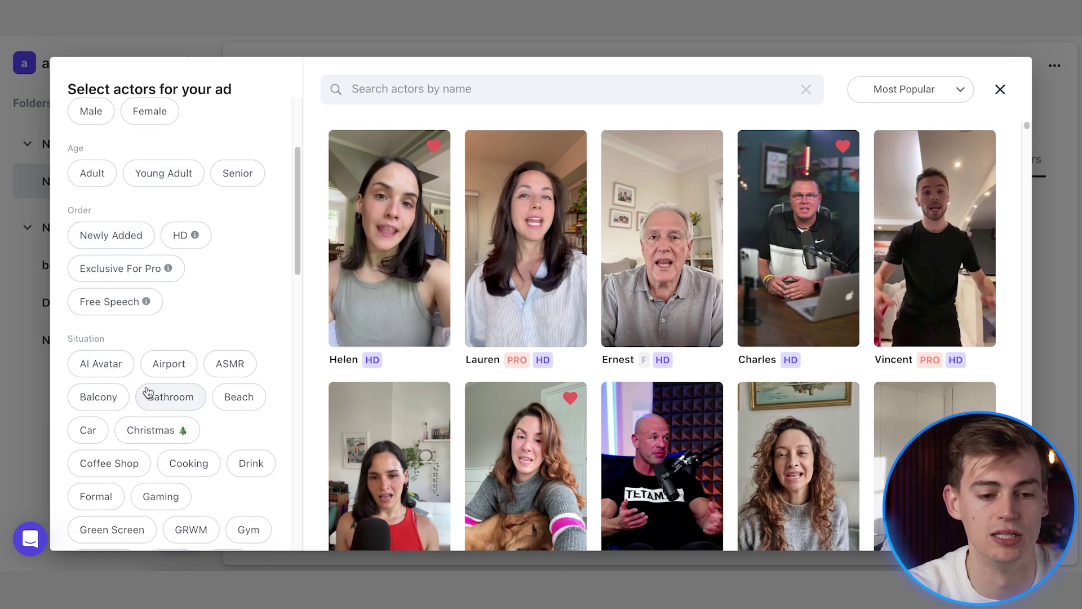
{"action": "scroll", "coordinate": [158, 389], "scroll_direction": "down", "scroll_amount": 3}
{"action": "scroll", "coordinate": [163, 387], "scroll_direction": "down", "scroll_amount": 6}
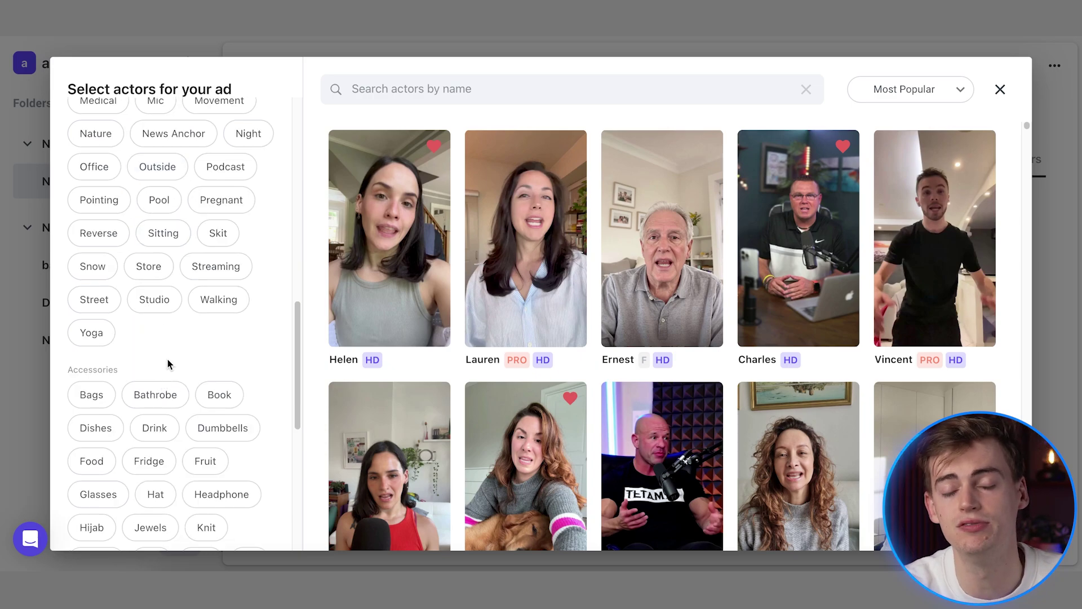
{"action": "scroll", "coordinate": [191, 411], "scroll_direction": "down", "scroll_amount": 3}
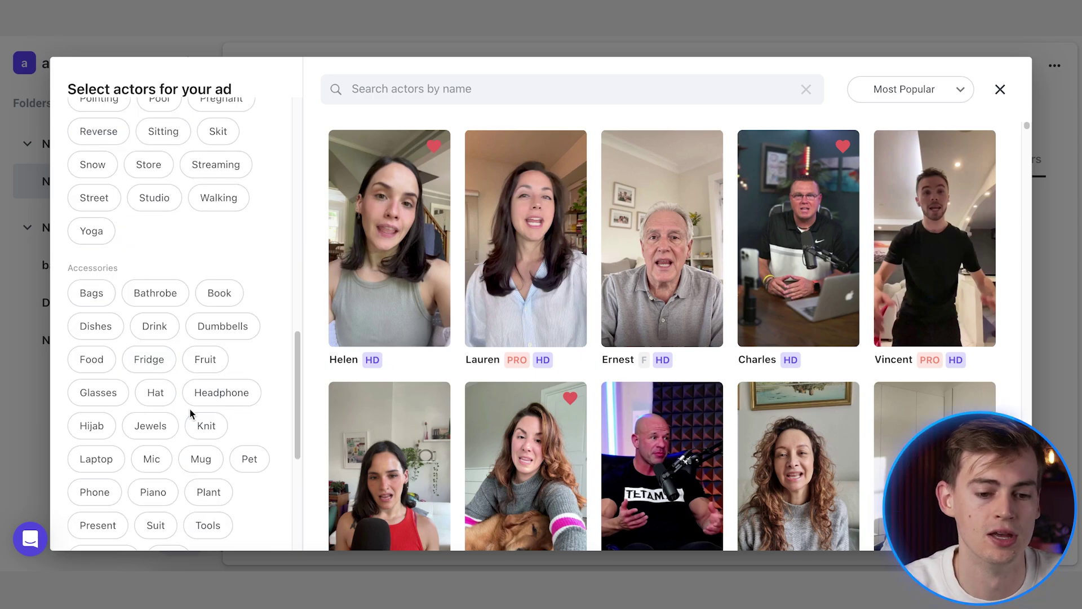
Step: Filter to the Pet tag and pick the woman hugging a golden retriever and the man with his dog
{"action": "left_click", "coordinate": [243, 416]}
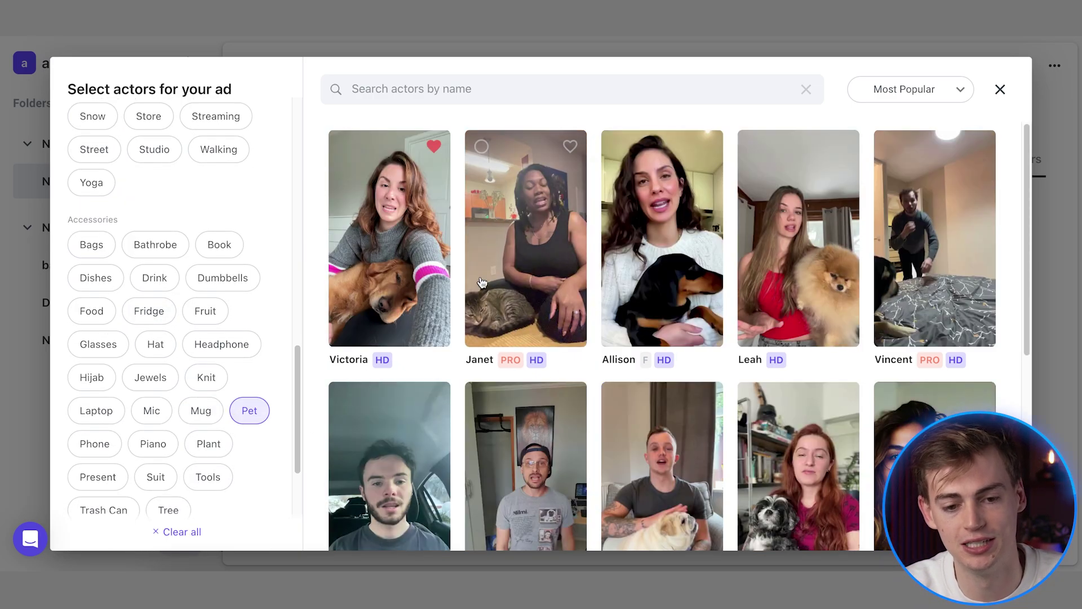
{"action": "left_click", "coordinate": [389, 281]}
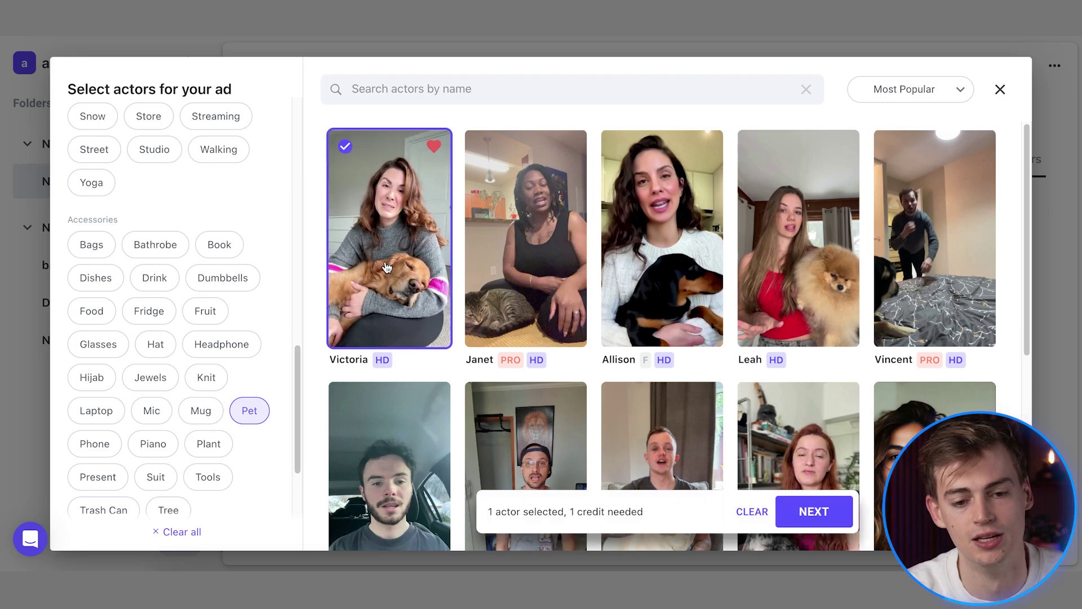
{"action": "mouse_move", "coordinate": [909, 248]}
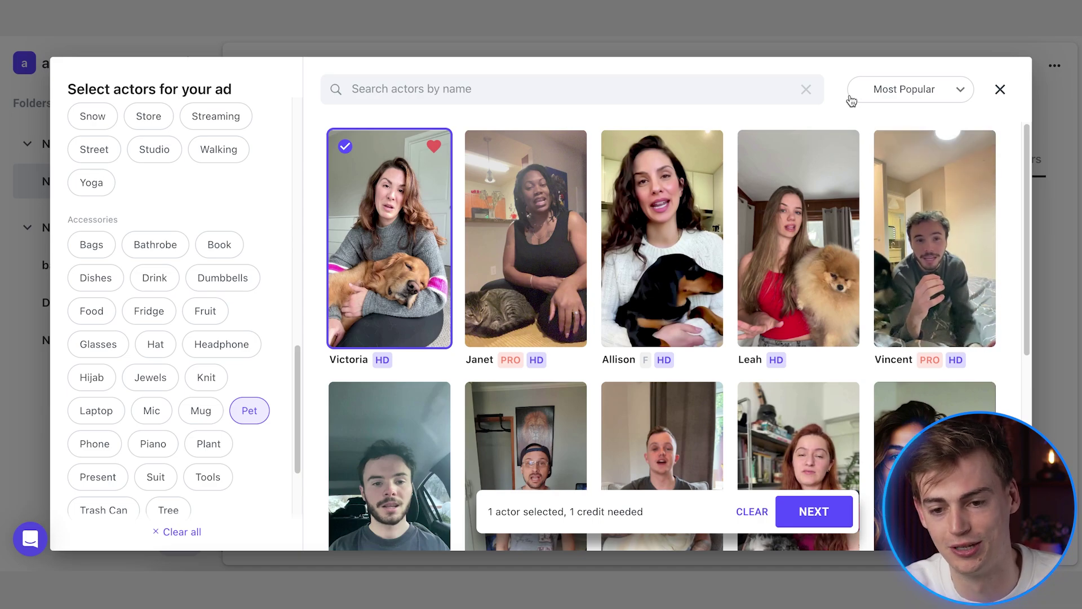
{"action": "mouse_move", "coordinate": [897, 186]}
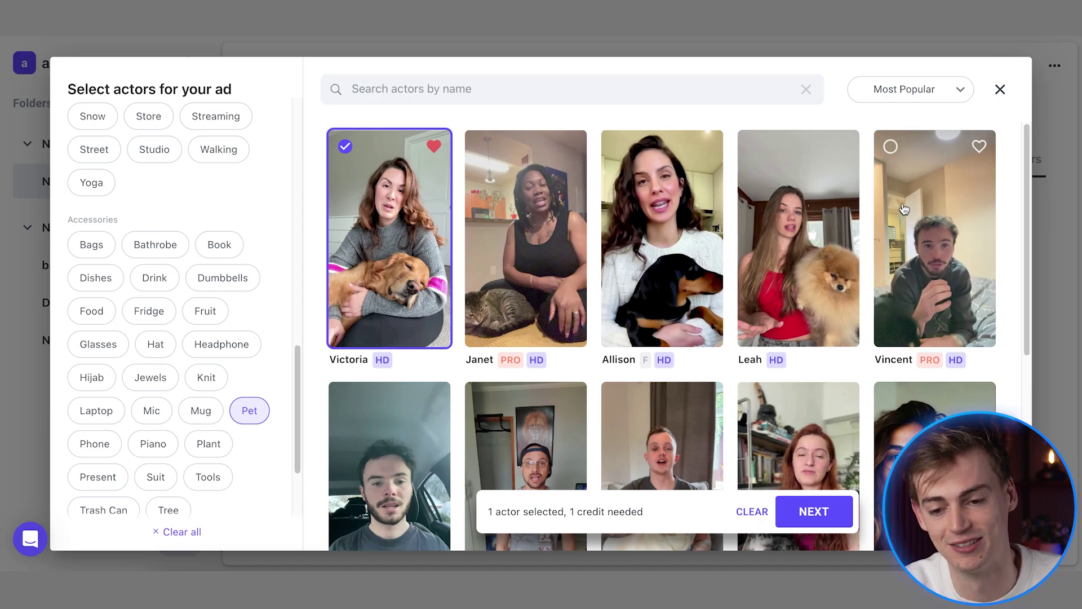
{"action": "left_click", "coordinate": [901, 200]}
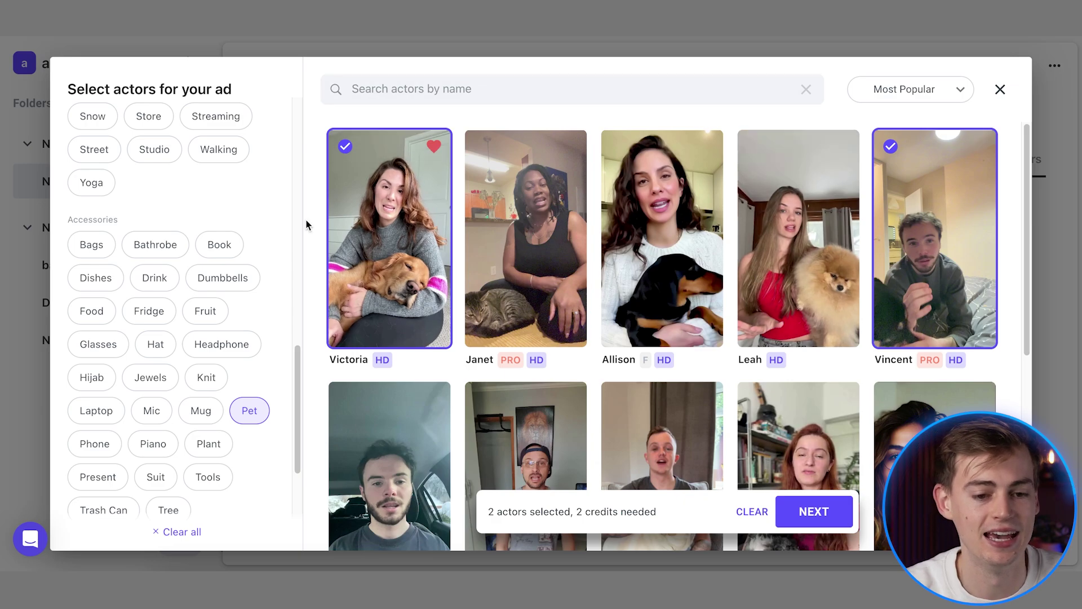
Step: Clear the Pet tag, search 'li' across All AI Actors, and add the dark-haired woman by the red wall
{"action": "left_click", "coordinate": [252, 411]}
{"action": "scroll", "coordinate": [180, 263], "scroll_direction": "up", "scroll_amount": 10}
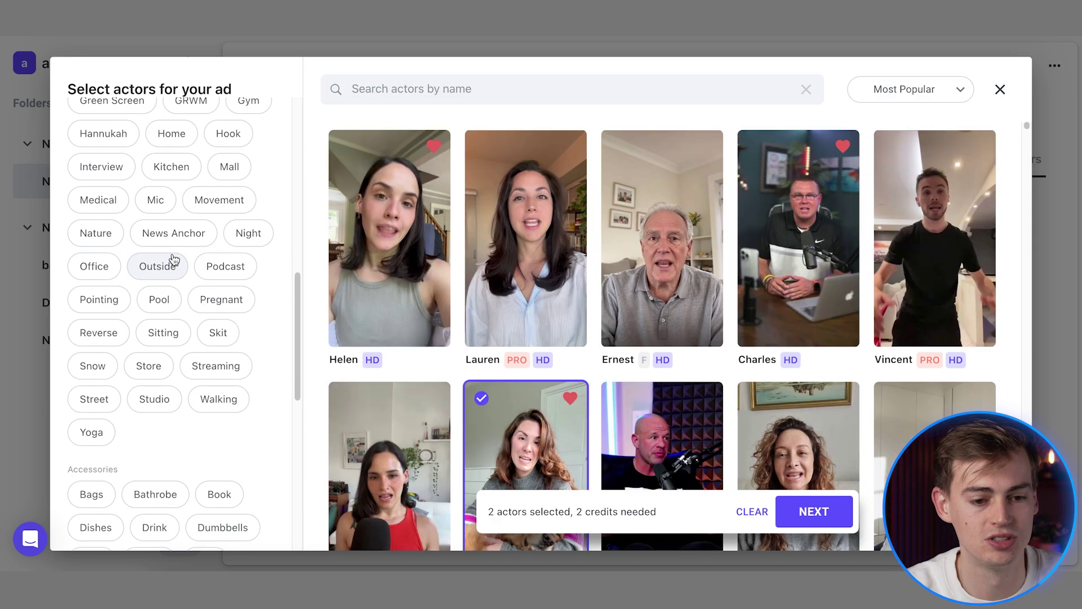
{"action": "scroll", "coordinate": [163, 246], "scroll_direction": "up", "scroll_amount": 5}
{"action": "left_click", "coordinate": [133, 160]}
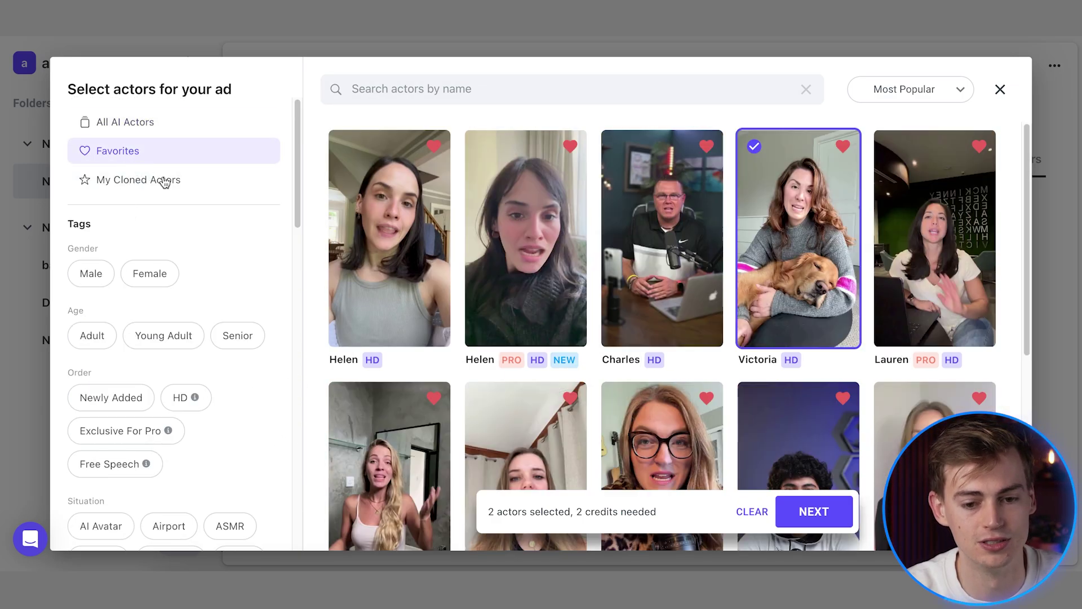
{"action": "scroll", "coordinate": [549, 286], "scroll_direction": "down", "scroll_amount": 4}
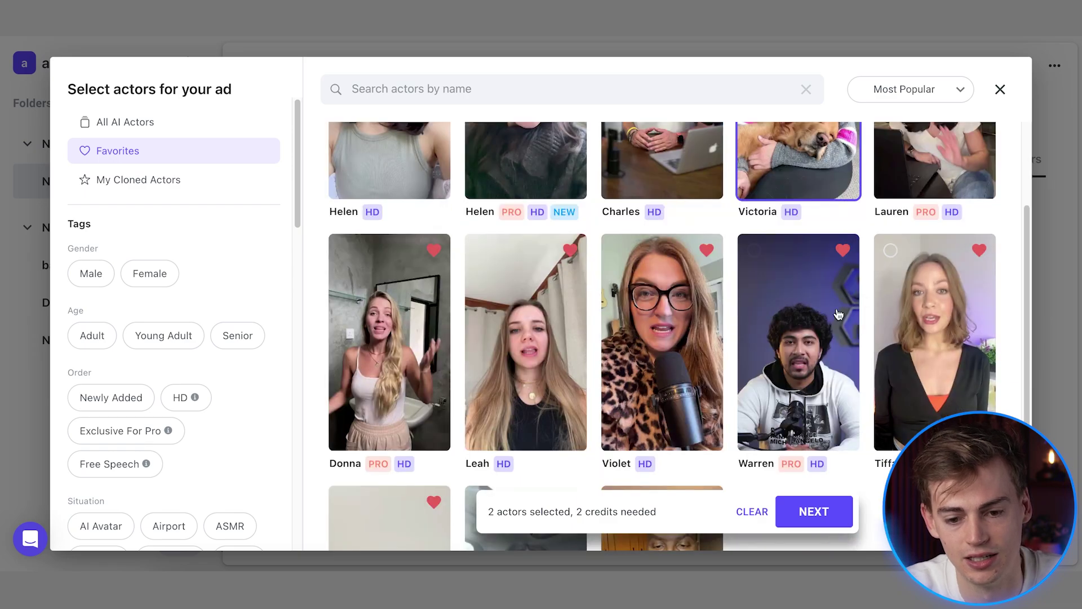
{"action": "scroll", "coordinate": [686, 337], "scroll_direction": "down", "scroll_amount": 2}
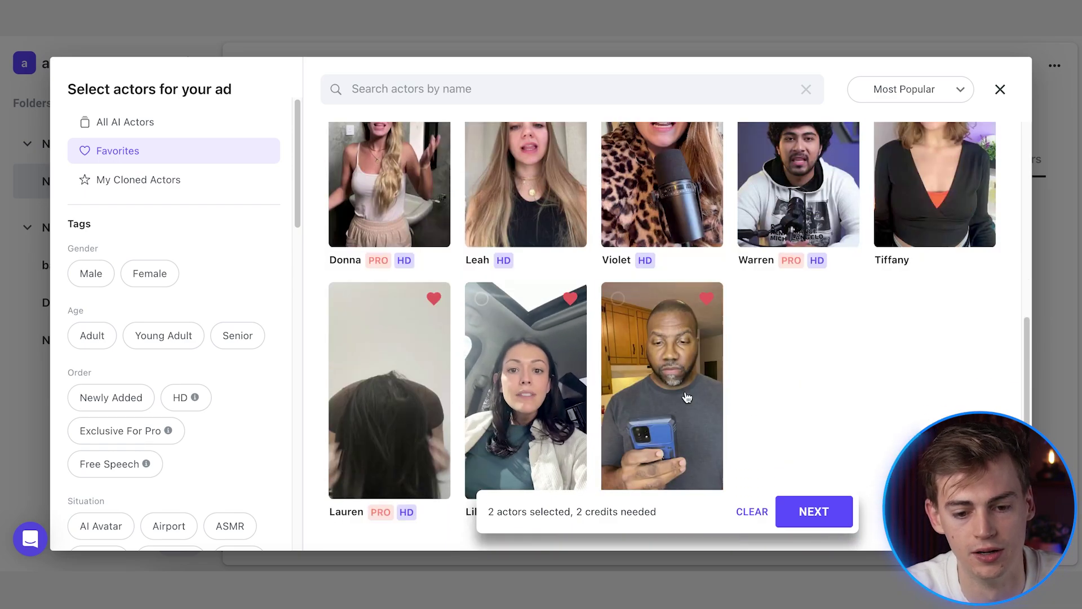
{"action": "type", "text": "lil"}
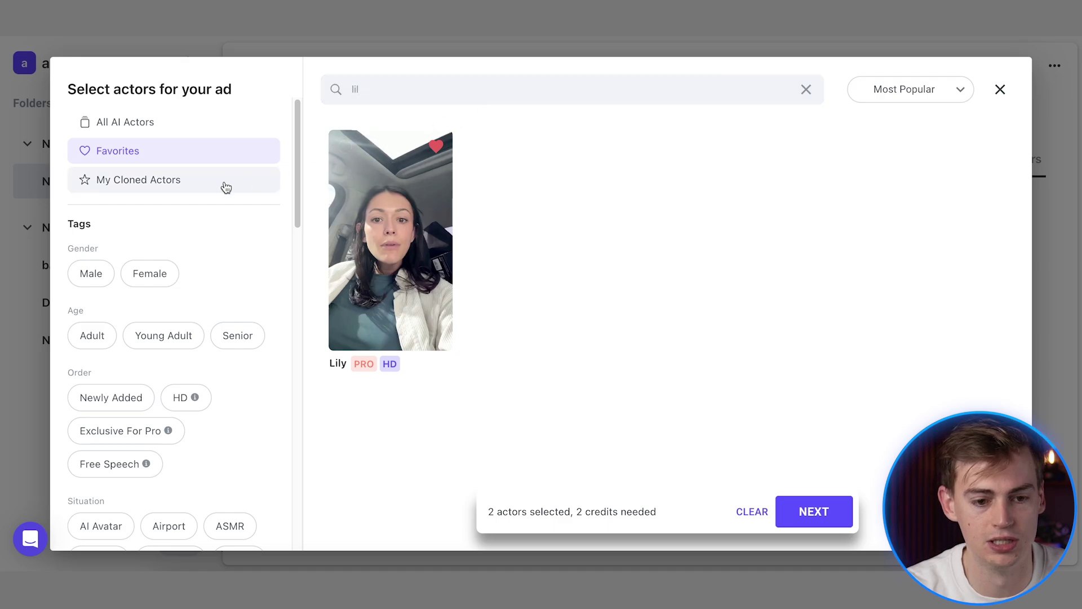
{"action": "left_click", "coordinate": [138, 130]}
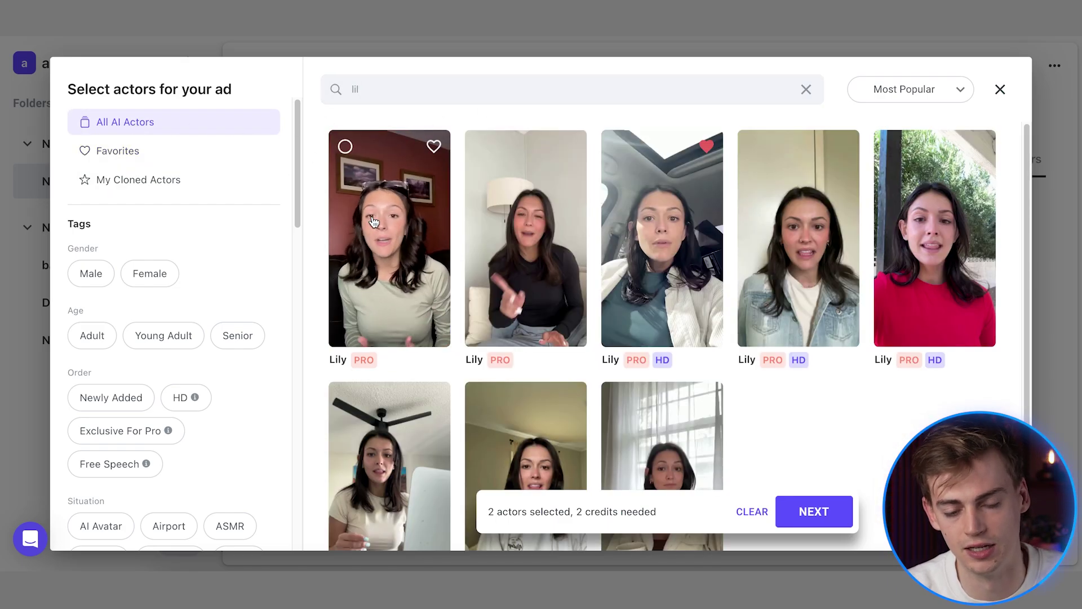
{"action": "left_click", "coordinate": [395, 225]}
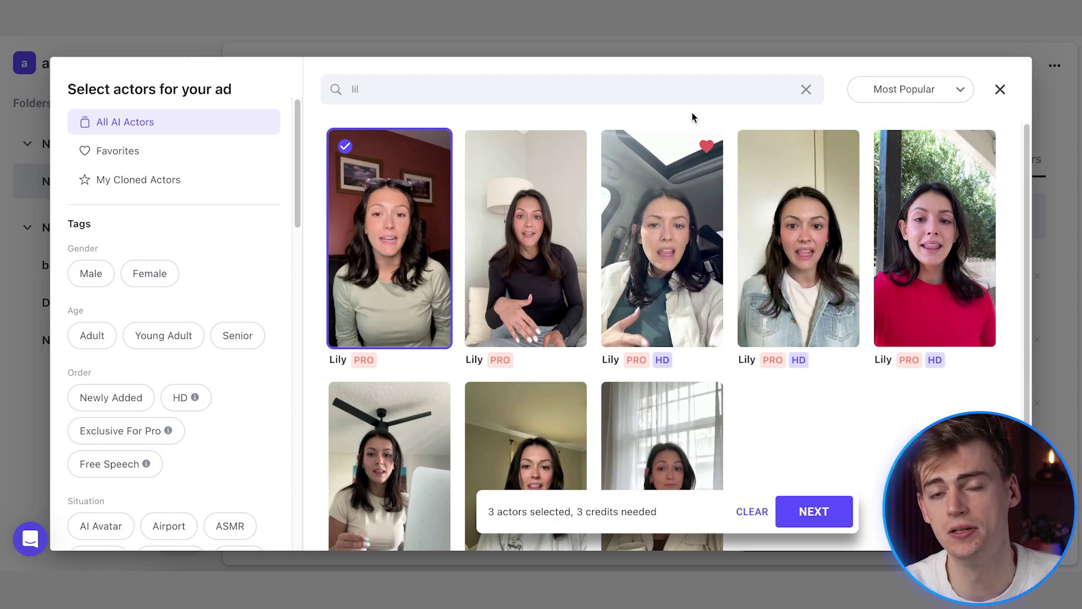
{"action": "left_click", "coordinate": [1001, 92]}
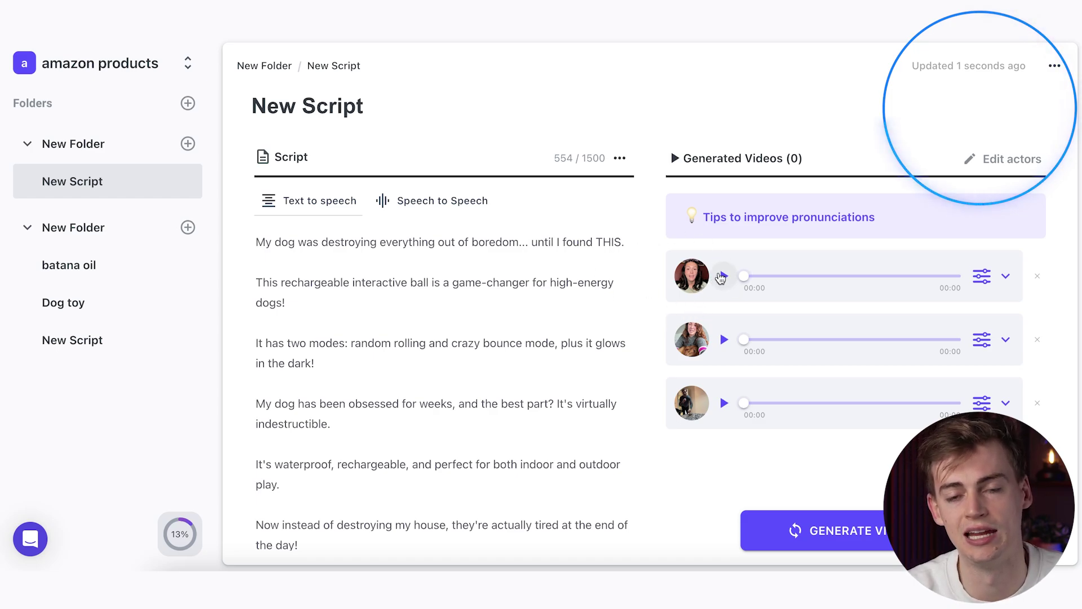
Step: Expand the first actor's voice settings and preview it reading the dog-ball script
{"action": "left_click", "coordinate": [987, 276]}
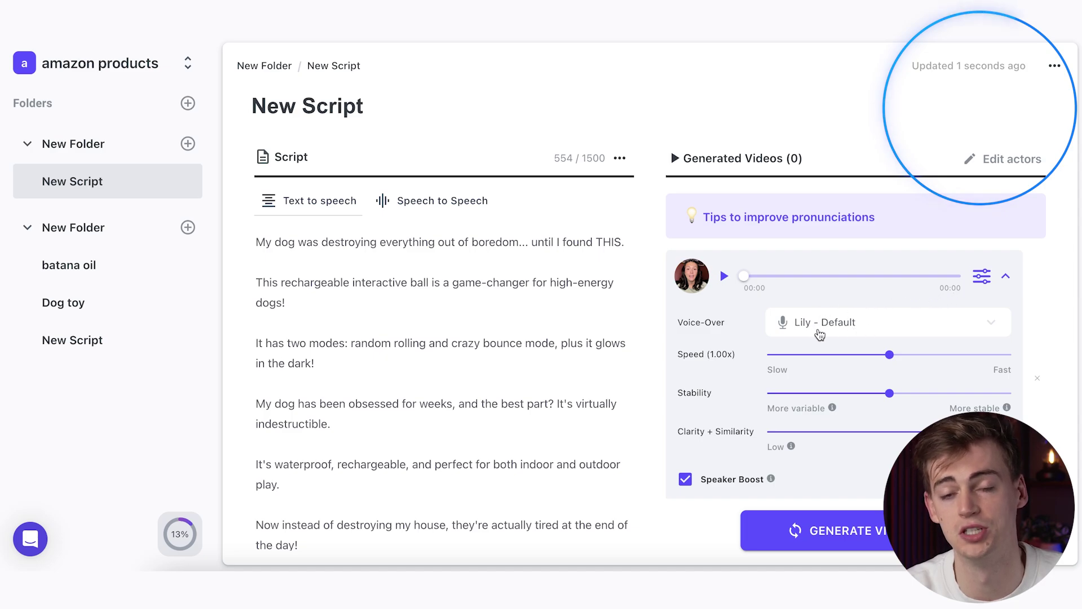
{"action": "mouse_move", "coordinate": [890, 403]}
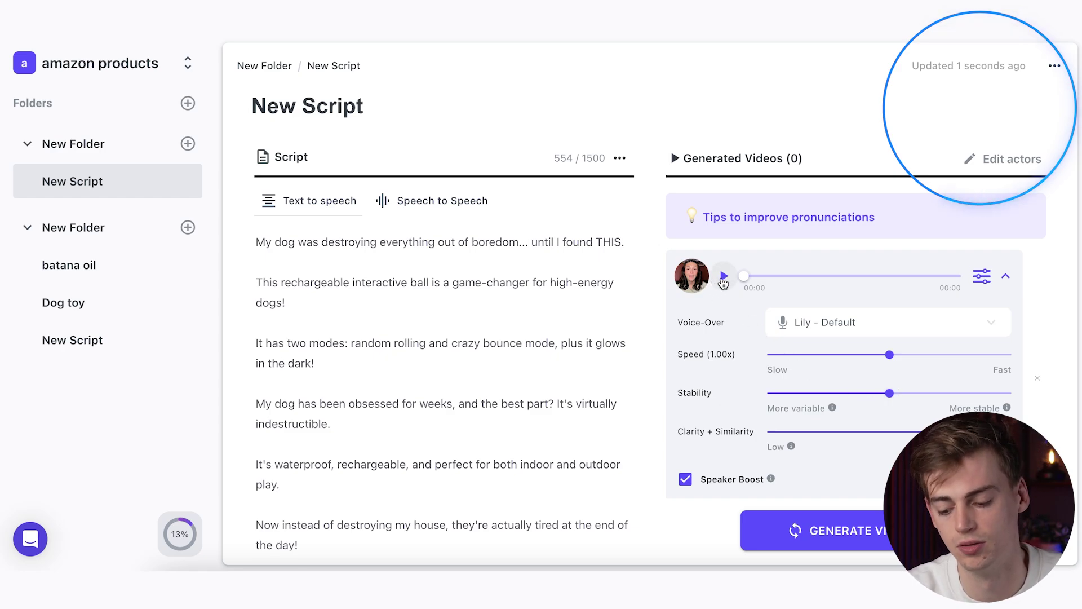
{"action": "left_click", "coordinate": [724, 283]}
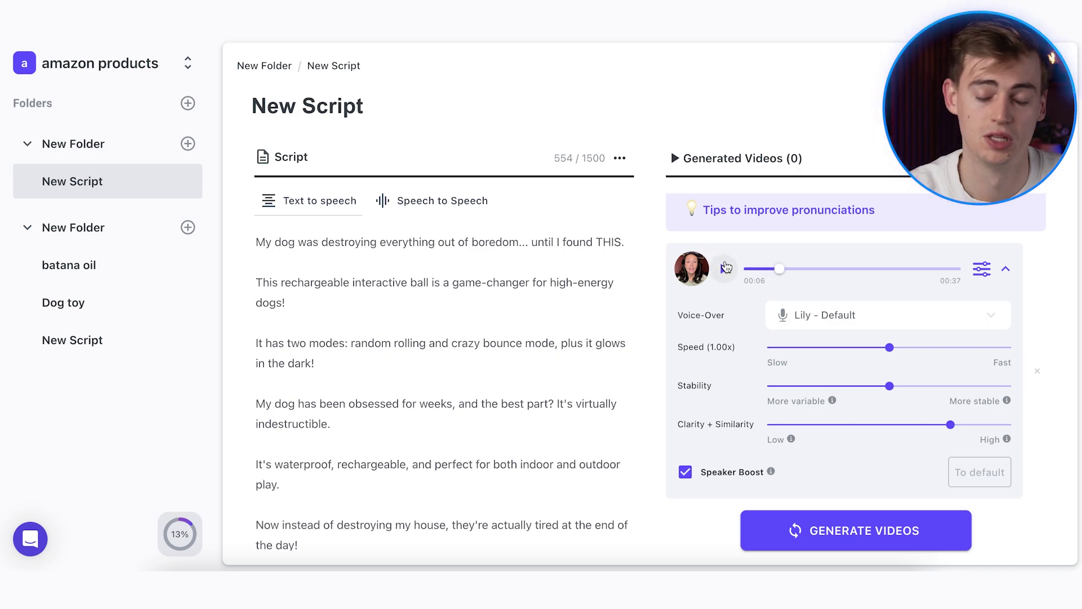
Step: Expand the second actor's voice settings to review the Lily and Victoria voices at 1.00x speed
{"action": "scroll", "coordinate": [727, 285], "scroll_direction": "down", "scroll_amount": 2}
{"action": "scroll", "coordinate": [737, 300], "scroll_direction": "up", "scroll_amount": 1}
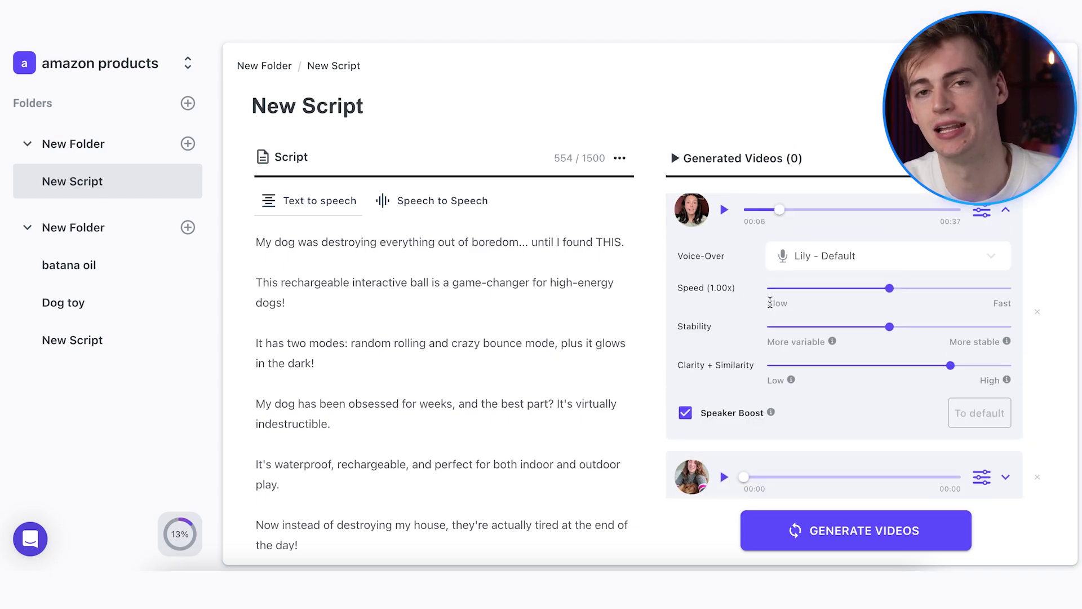
{"action": "scroll", "coordinate": [771, 300], "scroll_direction": "down", "scroll_amount": 1}
{"action": "left_click", "coordinate": [960, 393]}
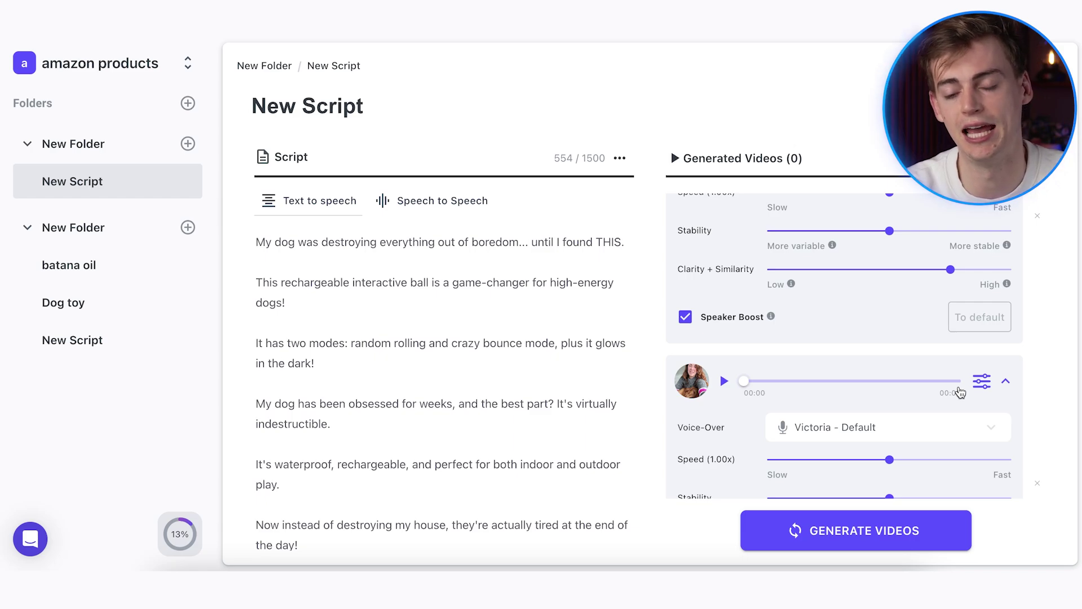
{"action": "scroll", "coordinate": [874, 355], "scroll_direction": "up", "scroll_amount": 1}
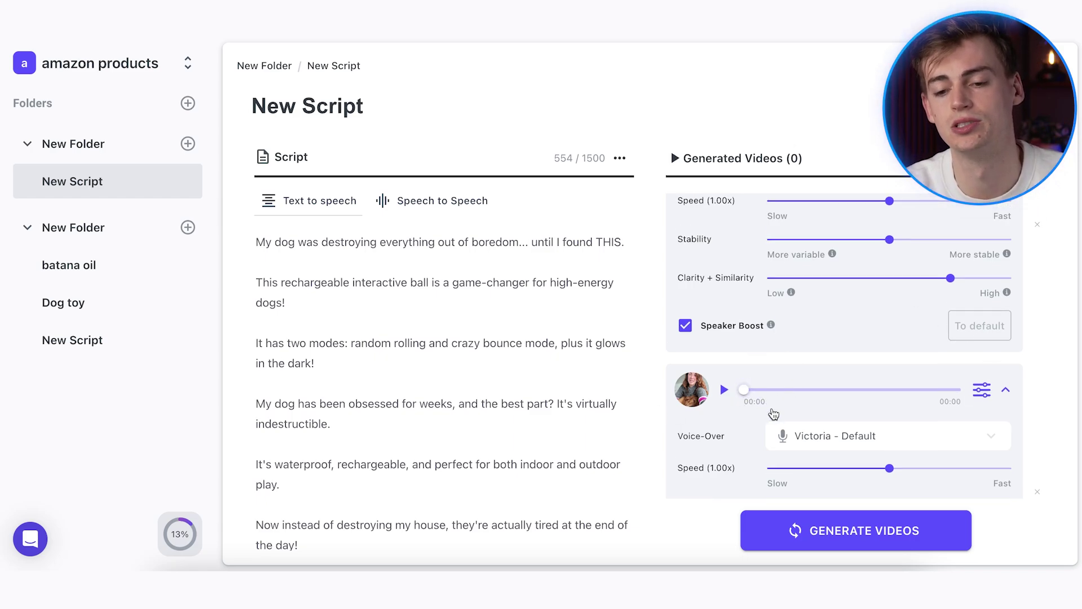
{"action": "scroll", "coordinate": [783, 406], "scroll_direction": "down", "scroll_amount": 1}
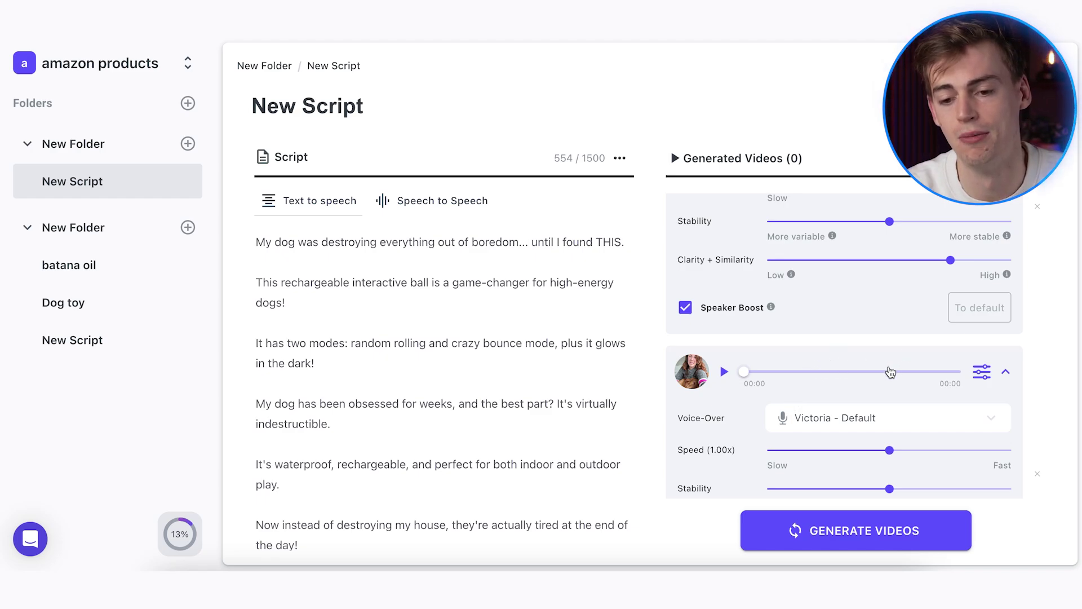
{"action": "scroll", "coordinate": [885, 369], "scroll_direction": "down", "scroll_amount": 2}
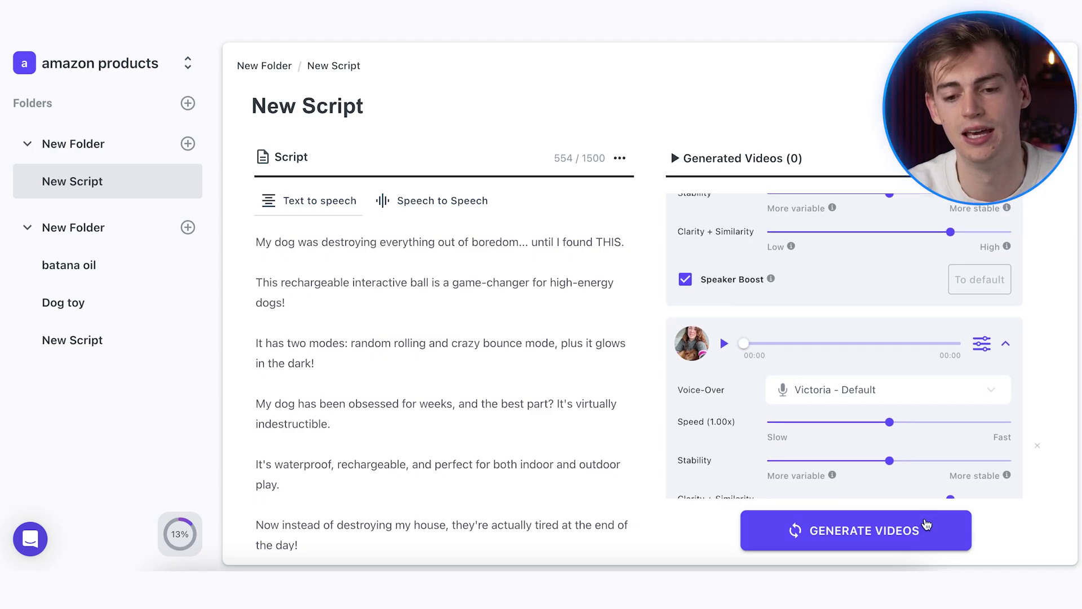
{"action": "scroll", "coordinate": [790, 371], "scroll_direction": "down", "scroll_amount": 5}
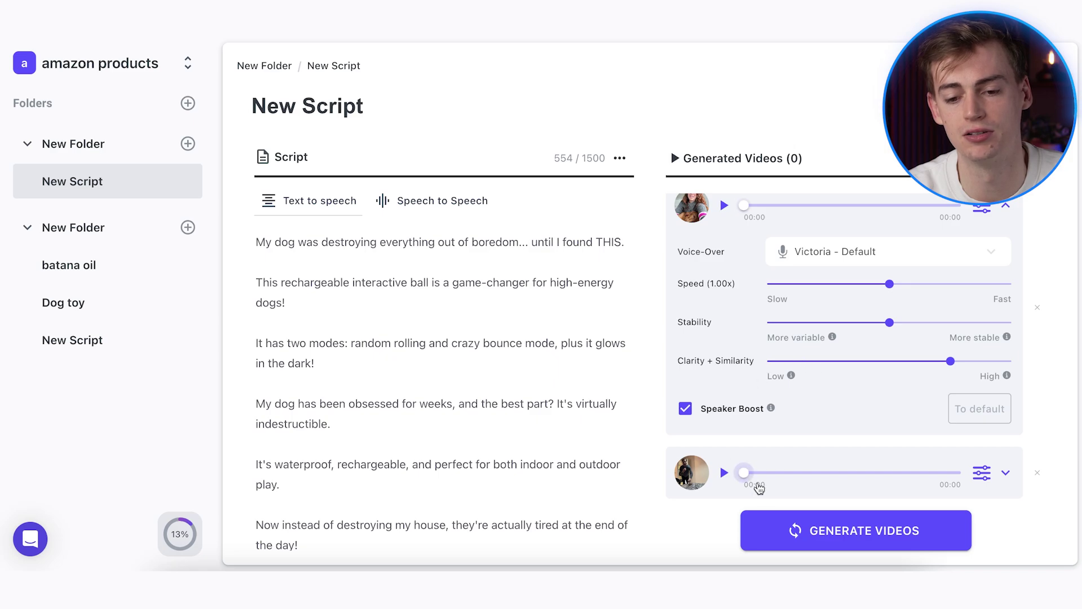
Step: Generate the three actor videos and confirm spending the credits
{"action": "left_click", "coordinate": [860, 540]}
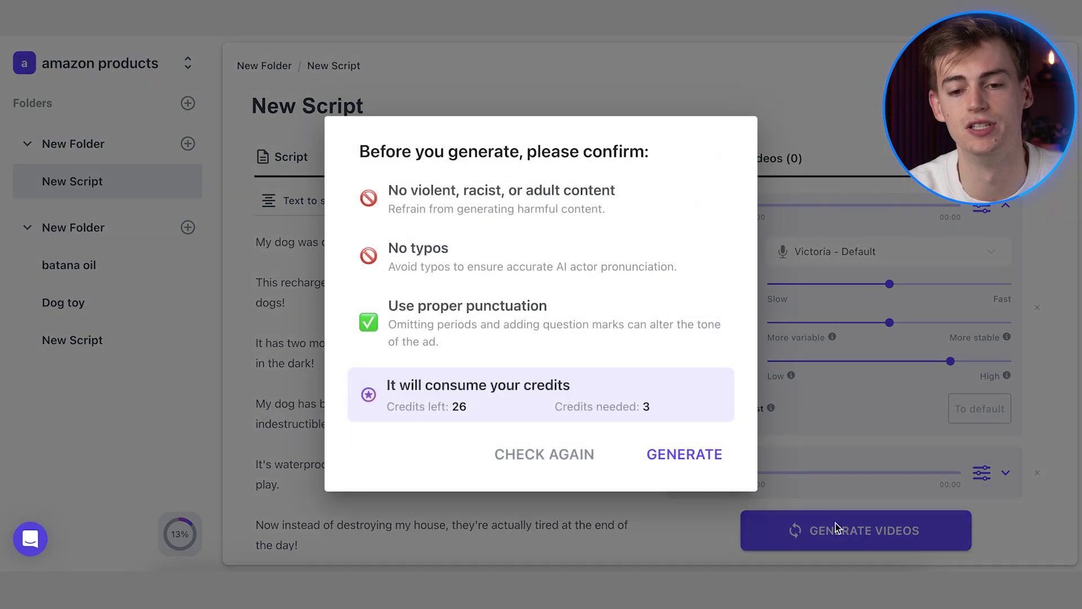
{"action": "left_click", "coordinate": [645, 454]}
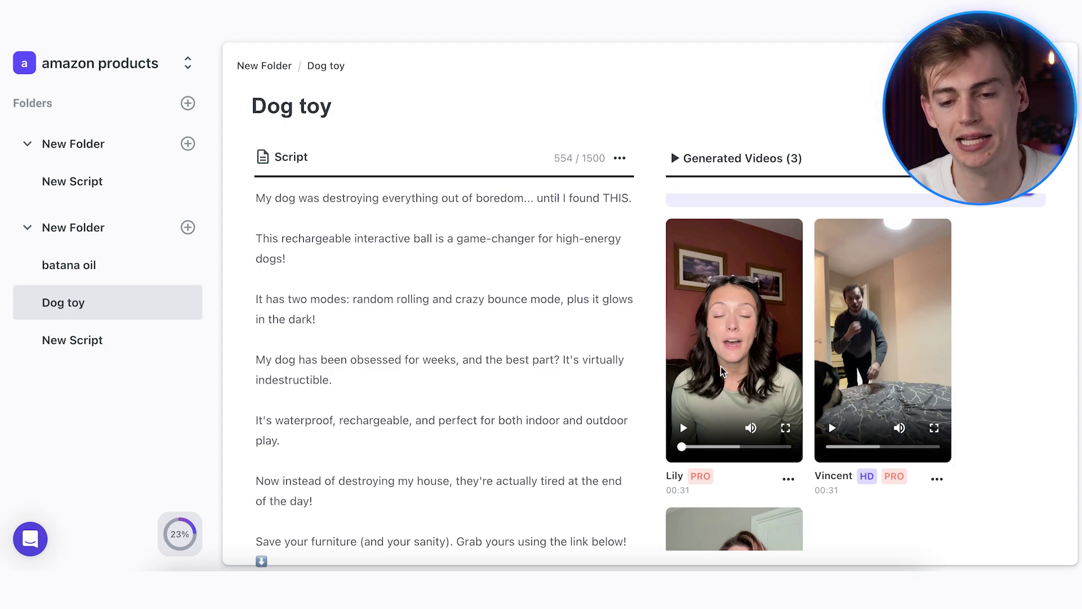
{"action": "left_click", "coordinate": [684, 430]}
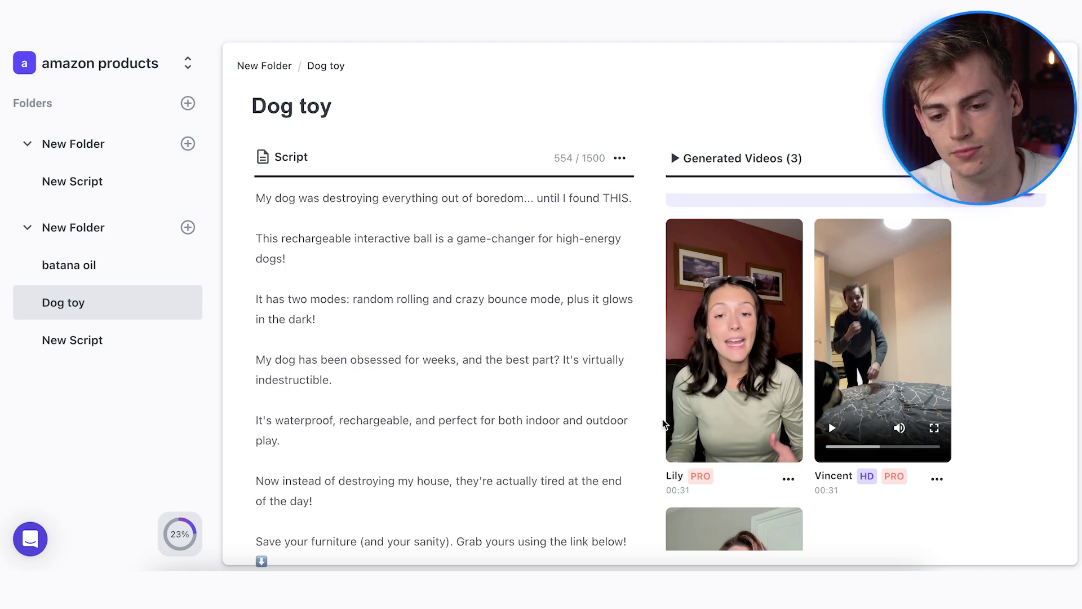
{"action": "left_click", "coordinate": [685, 427]}
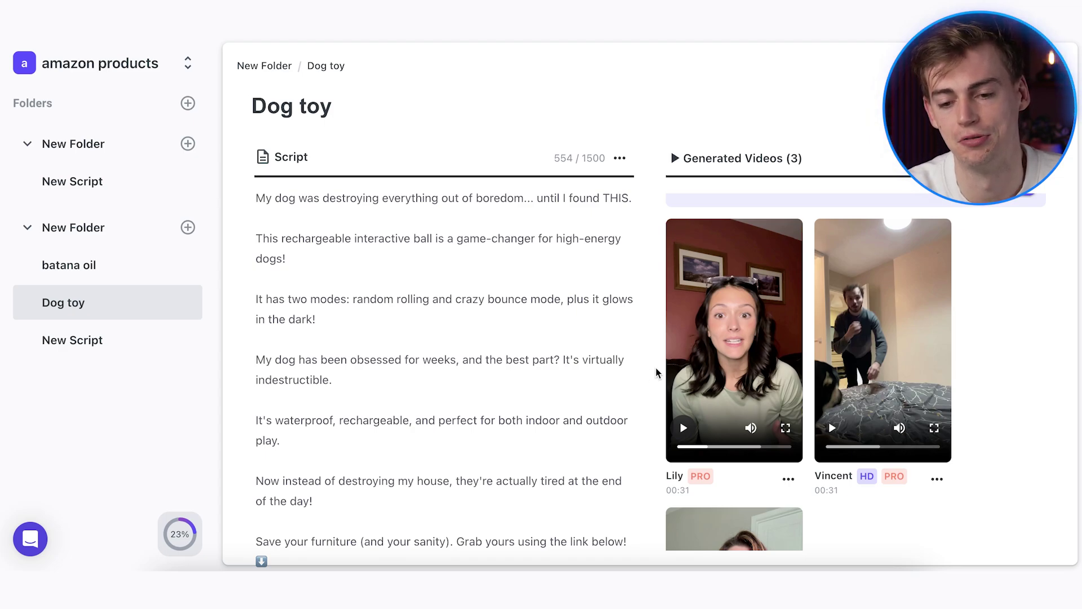
{"action": "left_click", "coordinate": [831, 429]}
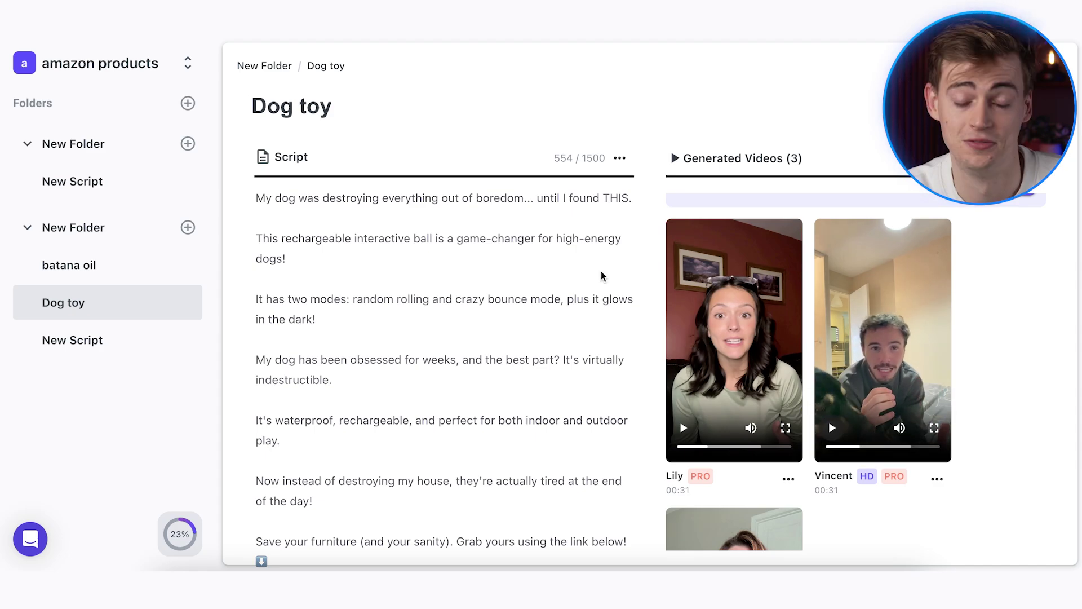
{"action": "scroll", "coordinate": [684, 337], "scroll_direction": "down", "scroll_amount": 4}
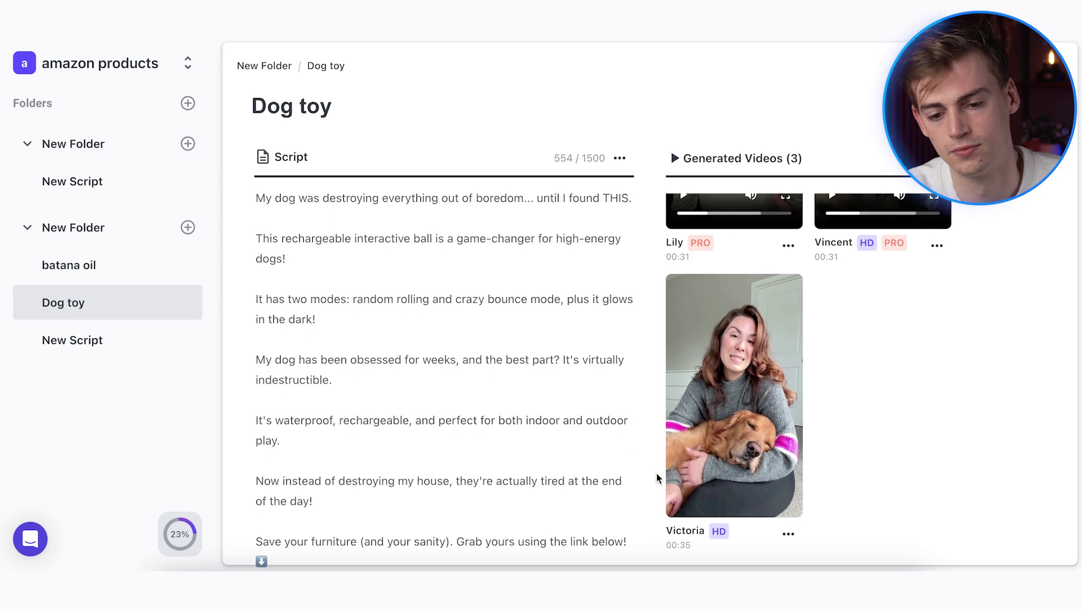
{"action": "mouse_move", "coordinate": [713, 407]}
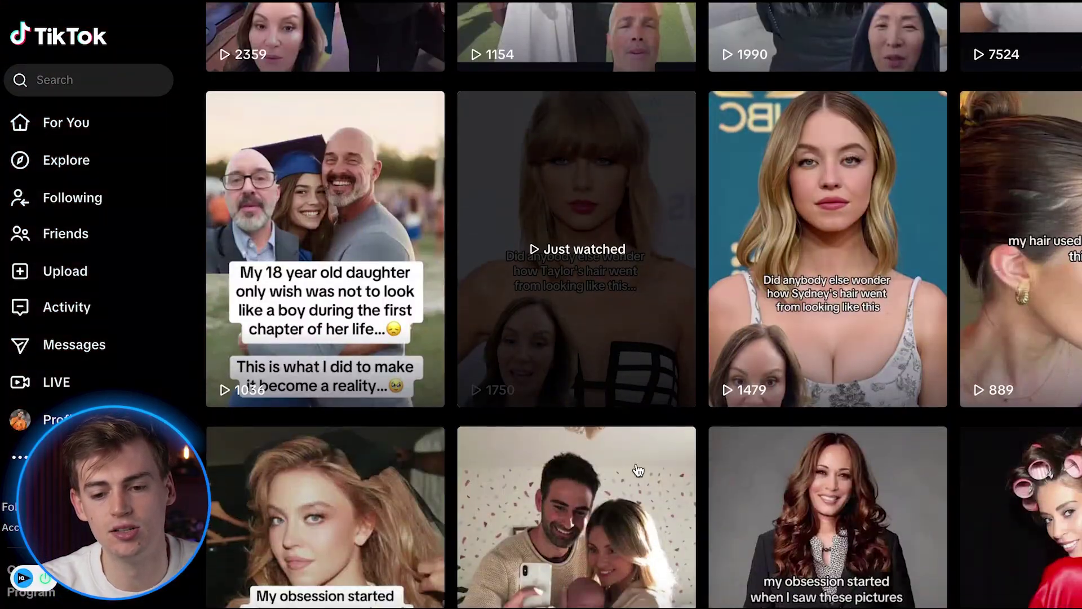
Step: Scroll to the top of the creator's profile and follow the amazon.com bio link
{"action": "scroll", "coordinate": [743, 247], "scroll_direction": "up", "scroll_amount": 8}
{"action": "scroll", "coordinate": [587, 350], "scroll_direction": "up", "scroll_amount": 3}
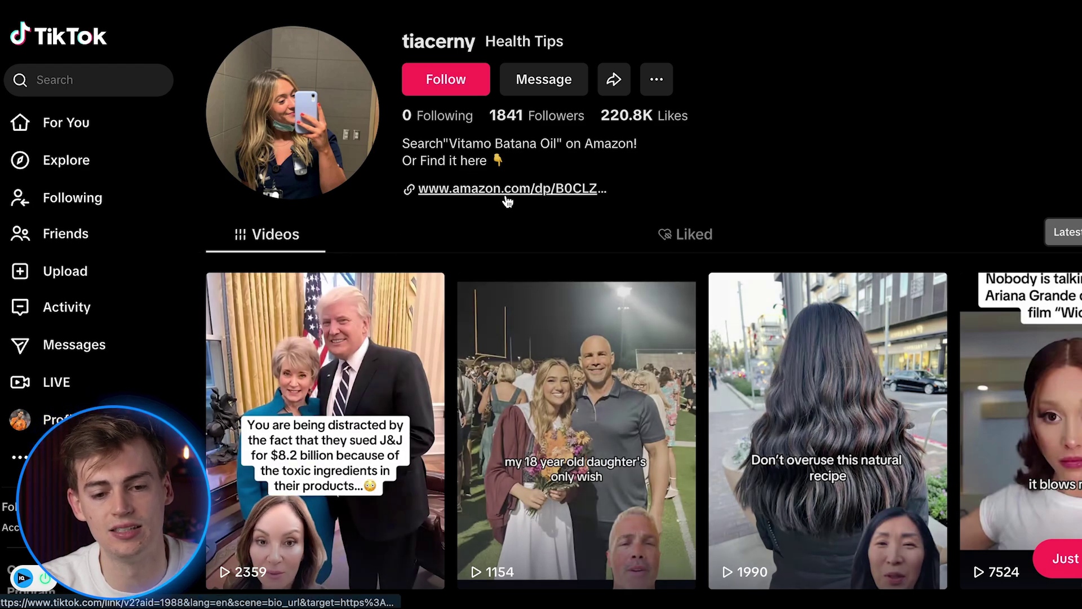
{"action": "left_click", "coordinate": [488, 195]}
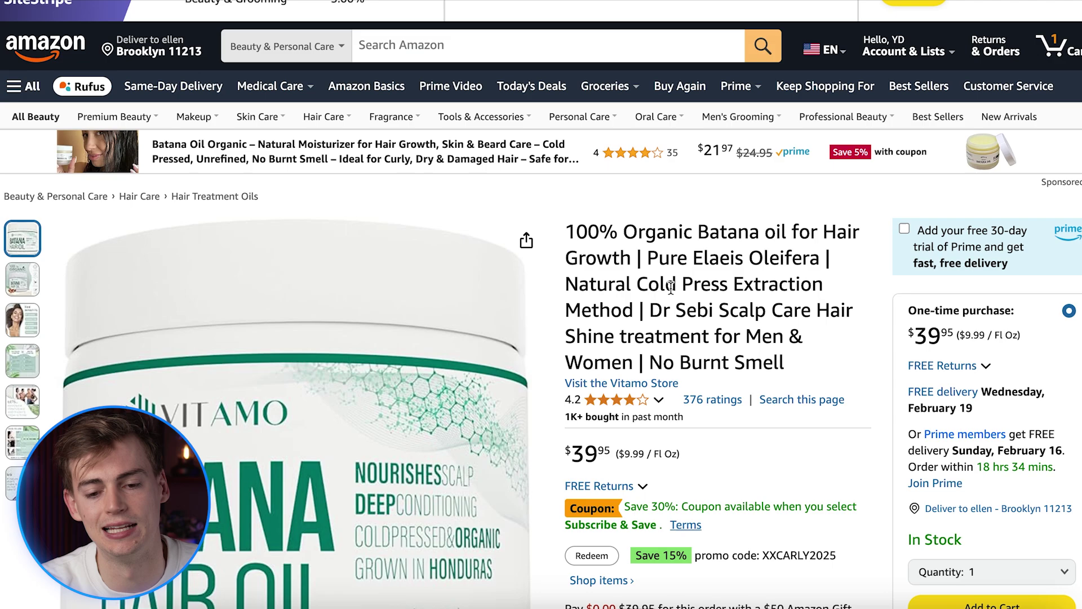
Step: Check the 4.2-star rating breakdown, then scroll the Associates earnings report's category table
{"action": "scroll", "coordinate": [671, 288], "scroll_direction": "down", "scroll_amount": 5}
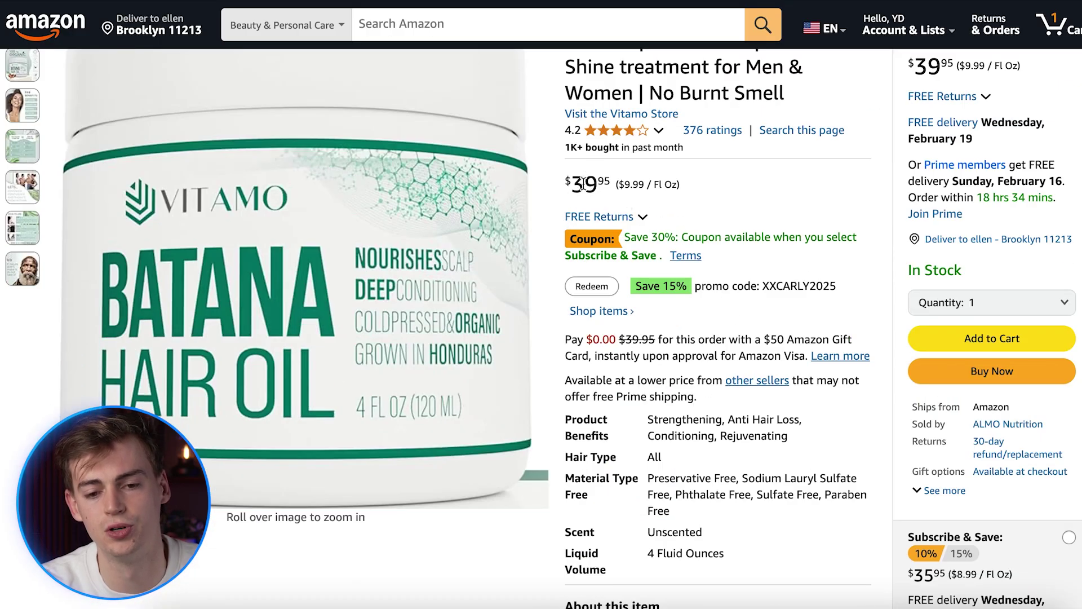
{"action": "scroll", "coordinate": [584, 184], "scroll_direction": "up", "scroll_amount": 3}
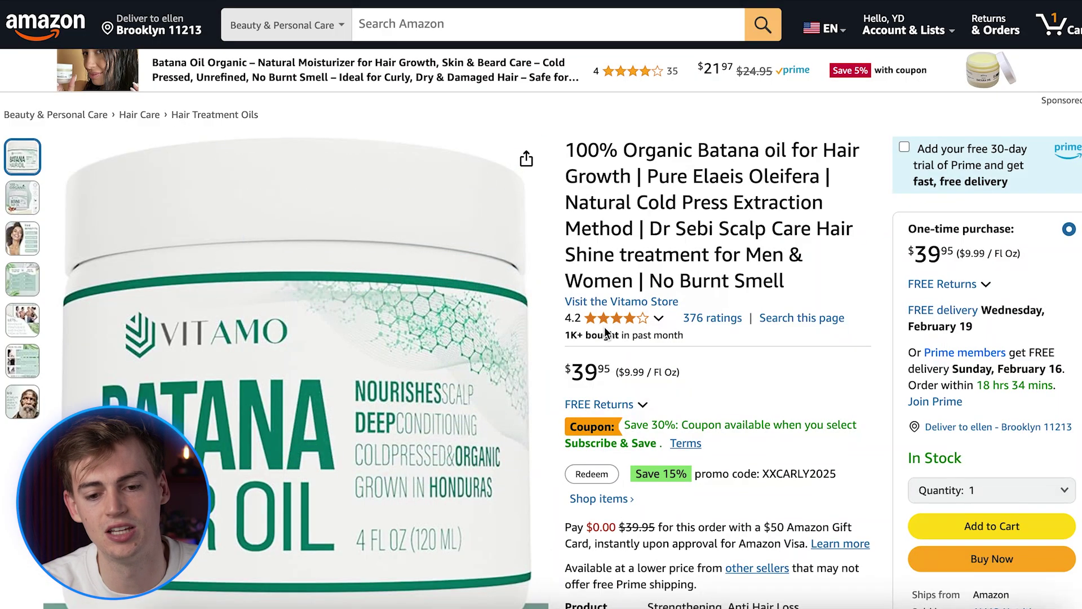
{"action": "left_click", "coordinate": [632, 327]}
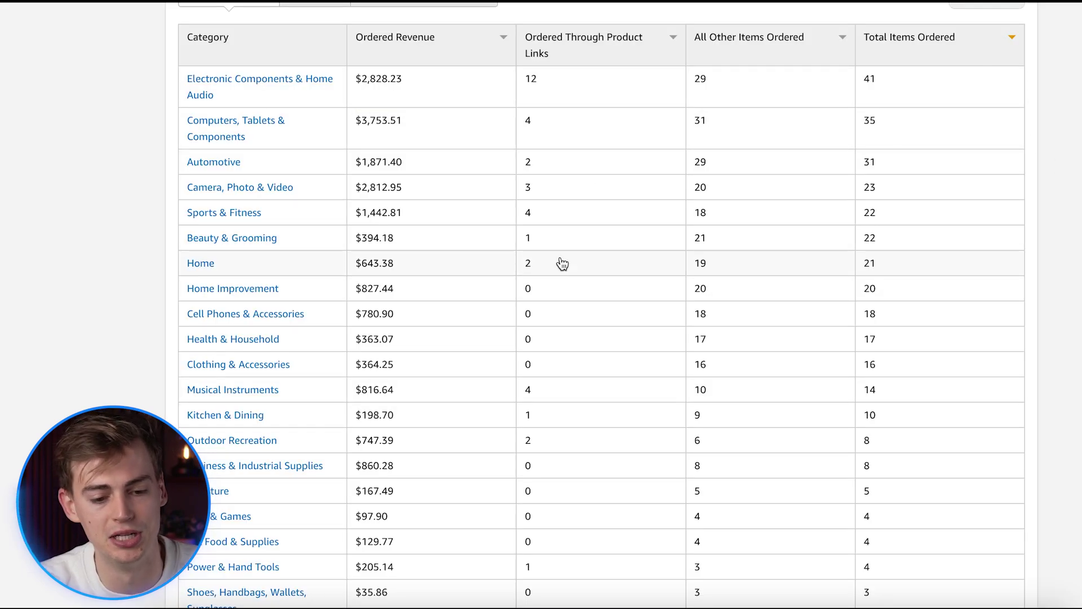
{"action": "scroll", "coordinate": [562, 264], "scroll_direction": "down", "scroll_amount": 7}
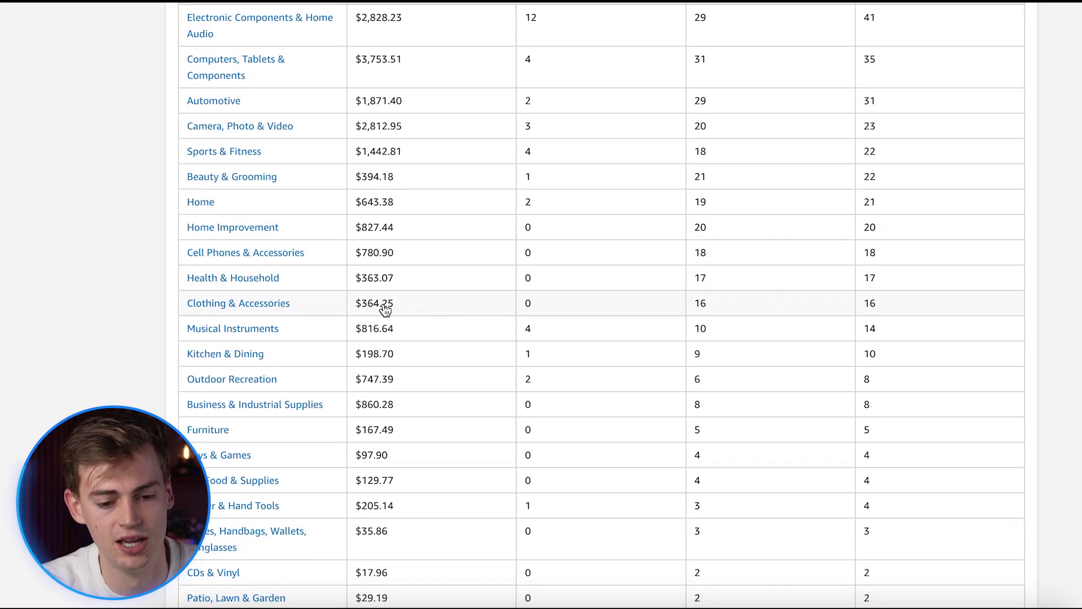
{"action": "scroll", "coordinate": [289, 338], "scroll_direction": "down", "scroll_amount": 5}
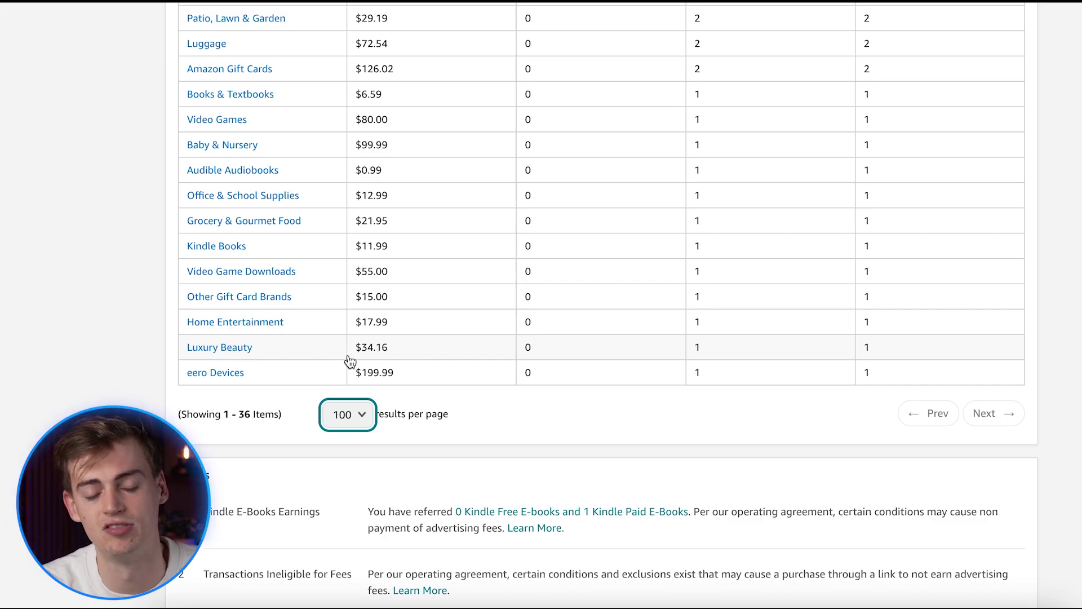
Step: Search Google for 'amazon associates' in a new tab and scroll through the results
{"action": "scroll", "coordinate": [401, 303], "scroll_direction": "up", "scroll_amount": 1}
{"action": "key", "text": "ctrl+t"}
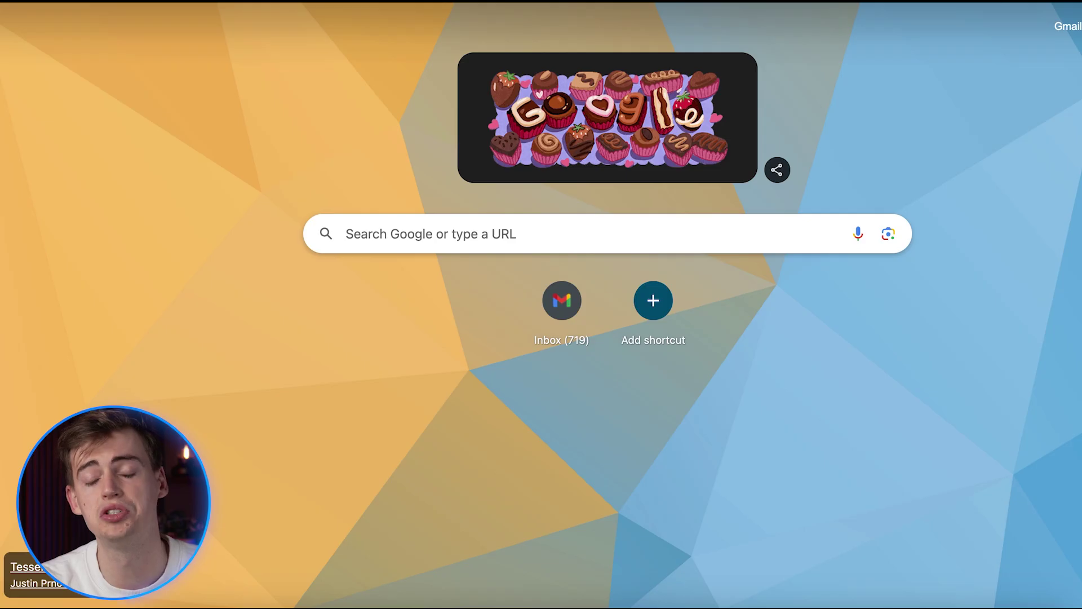
{"action": "type", "text": "amazon asso"}
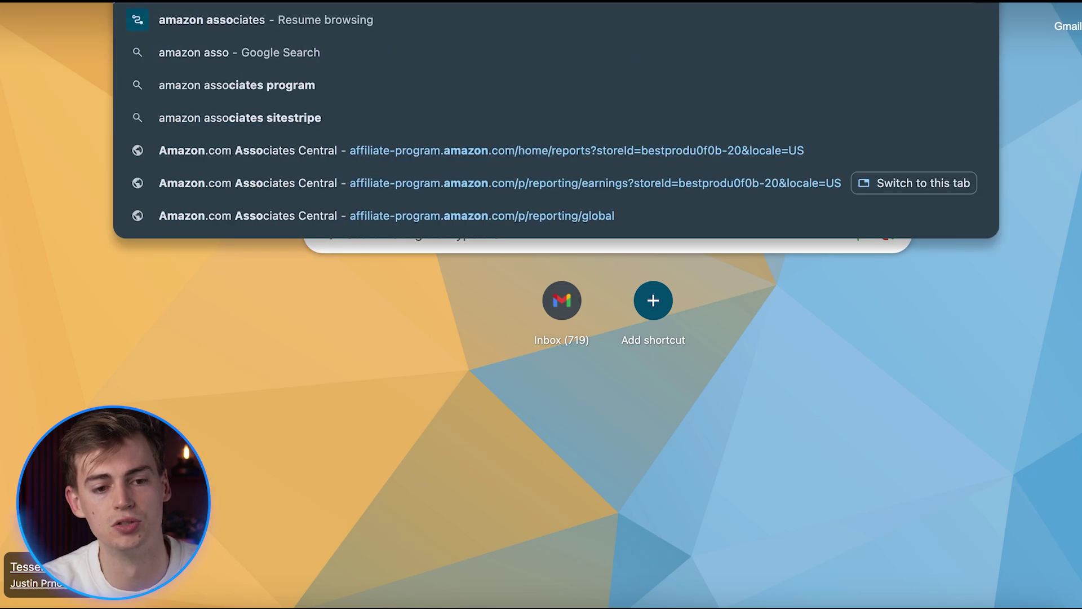
{"action": "key", "text": "Return"}
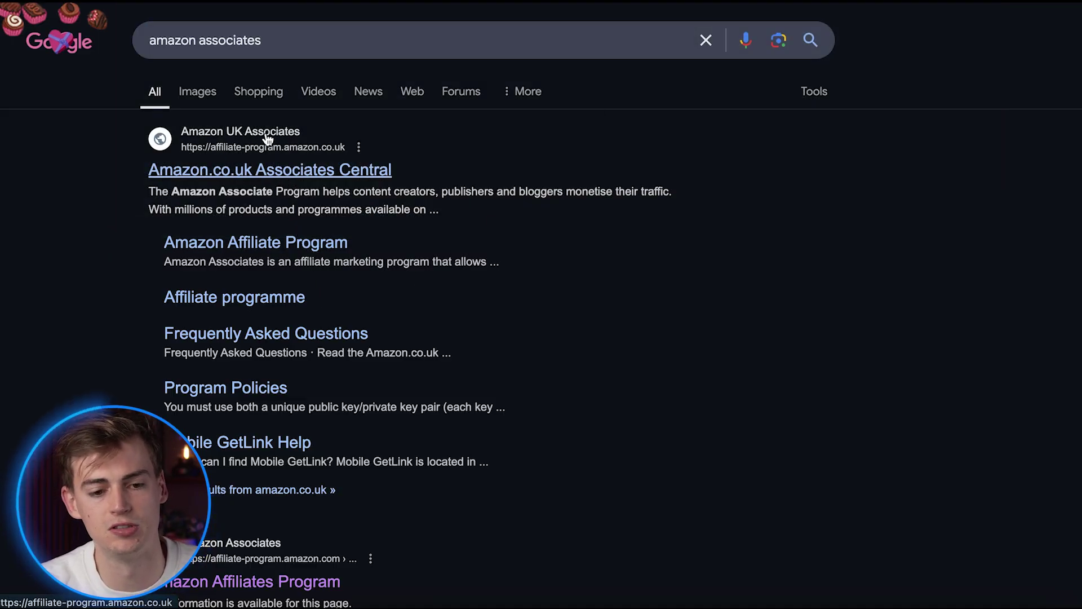
{"action": "scroll", "coordinate": [319, 377], "scroll_direction": "down", "scroll_amount": 5}
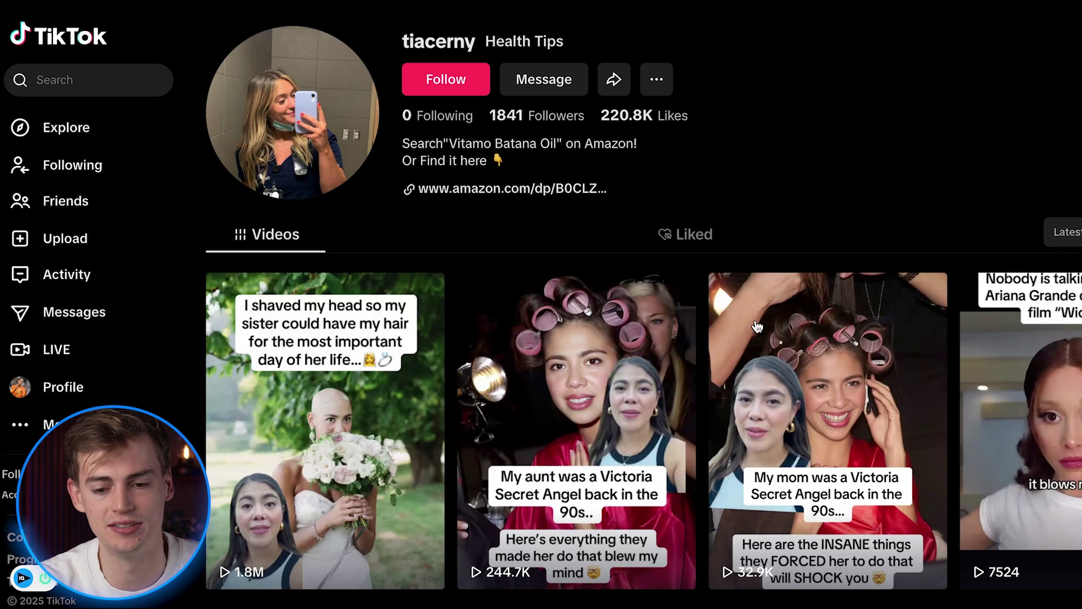
{"action": "scroll", "coordinate": [674, 328], "scroll_direction": "down", "scroll_amount": 6}
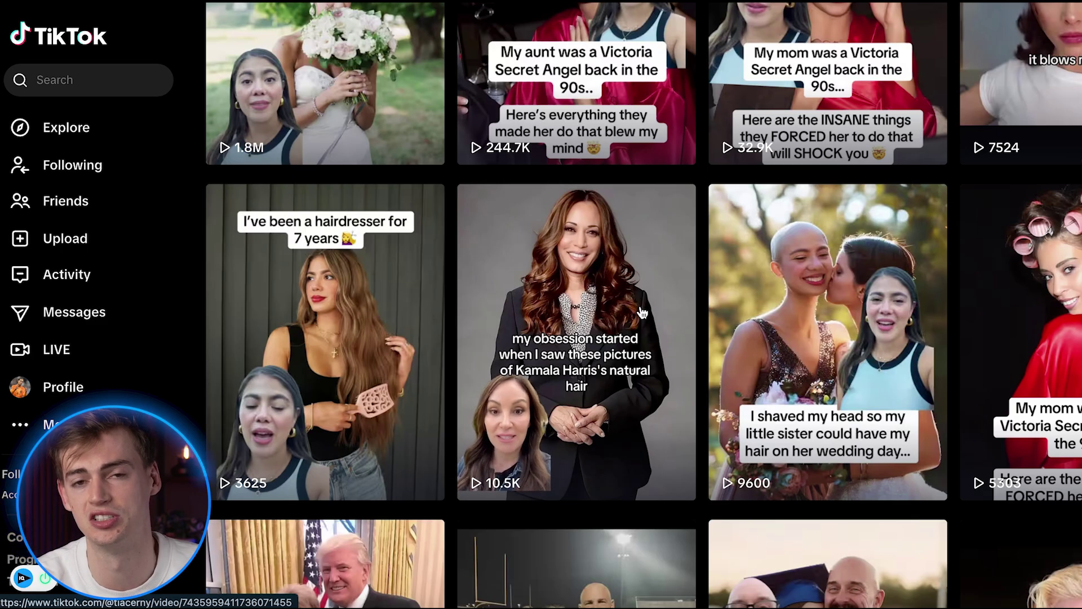
{"action": "scroll", "coordinate": [596, 336], "scroll_direction": "down", "scroll_amount": 6}
{"action": "scroll", "coordinate": [596, 336], "scroll_direction": "down", "scroll_amount": 3}
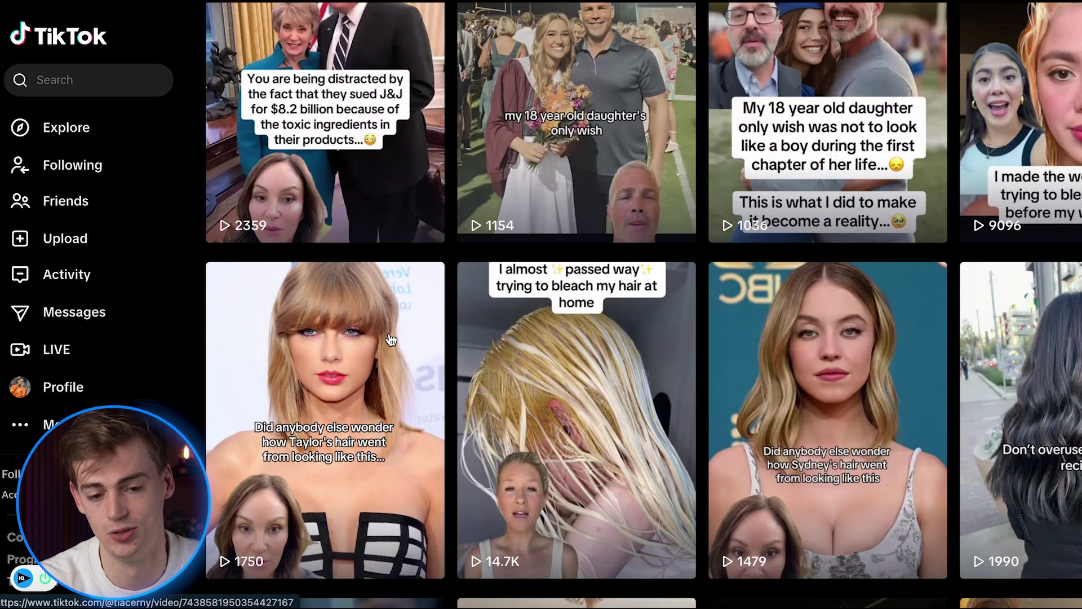
{"action": "mouse_move", "coordinate": [302, 374]}
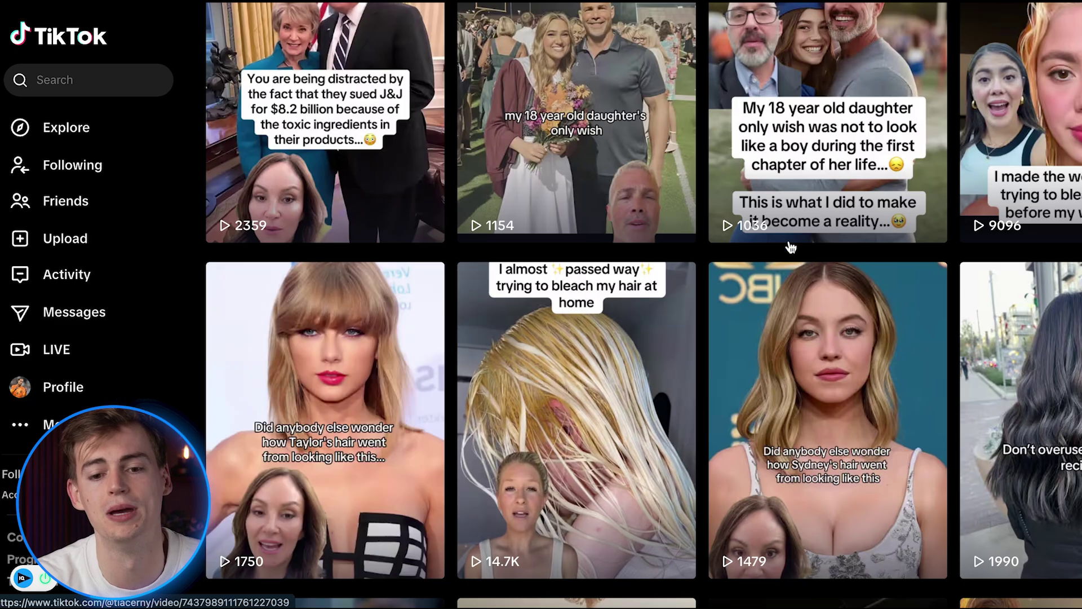
{"action": "scroll", "coordinate": [801, 329], "scroll_direction": "up", "scroll_amount": 10}
{"action": "scroll", "coordinate": [801, 328], "scroll_direction": "up", "scroll_amount": 5}
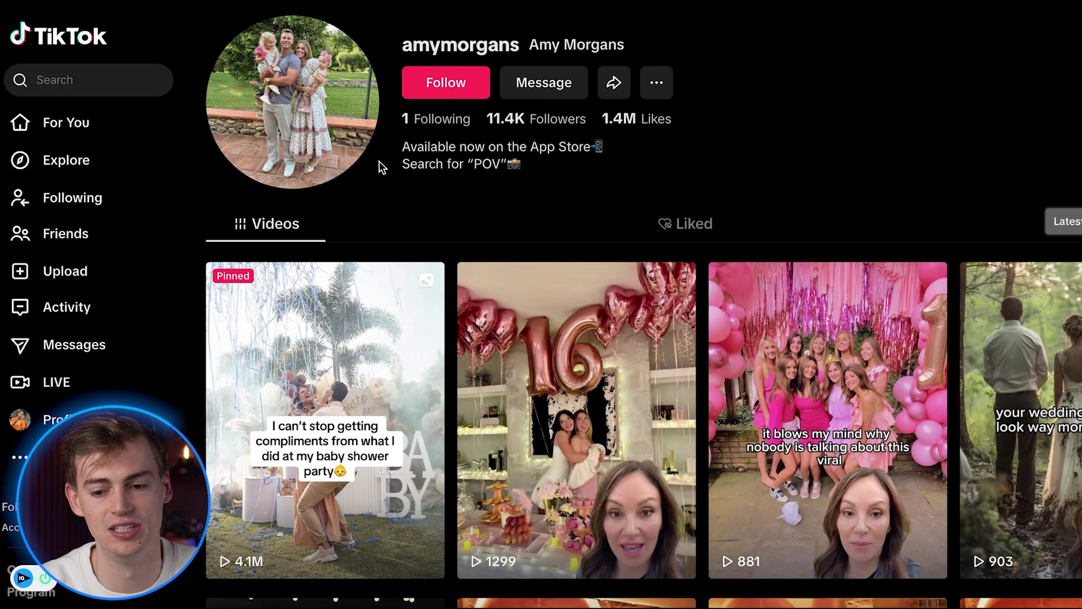
{"action": "scroll", "coordinate": [520, 222], "scroll_direction": "down", "scroll_amount": 3}
{"action": "scroll", "coordinate": [519, 223], "scroll_direction": "down", "scroll_amount": 6}
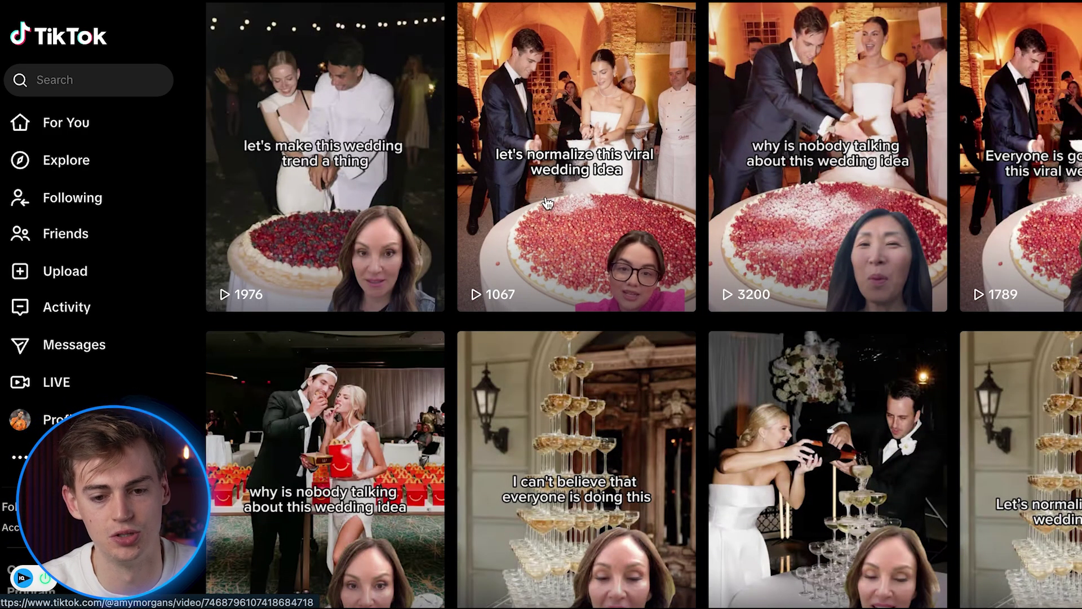
{"action": "left_click", "coordinate": [361, 296]}
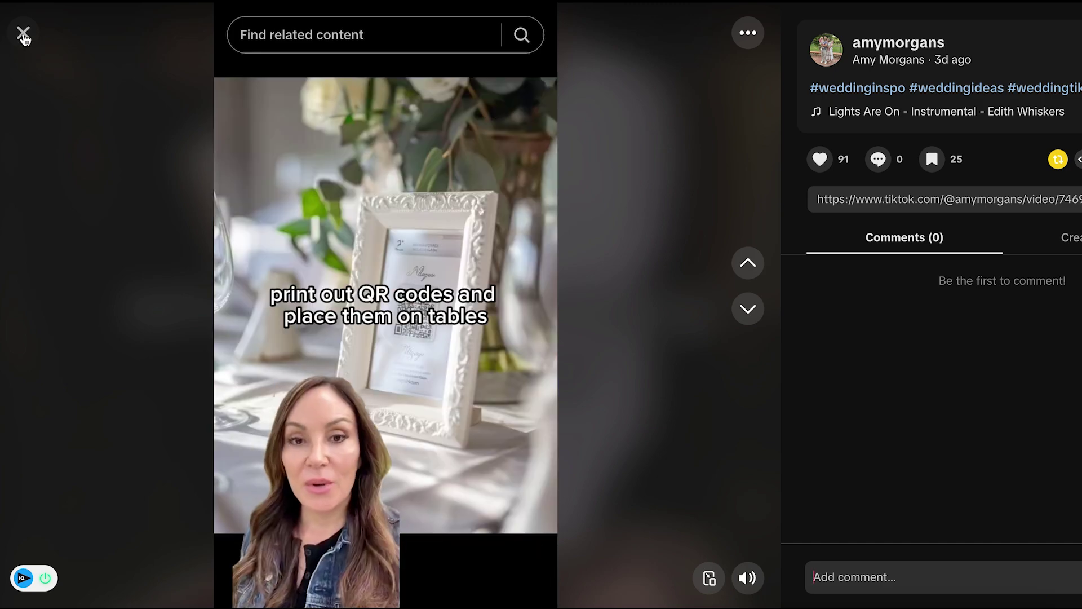
{"action": "left_click", "coordinate": [23, 35]}
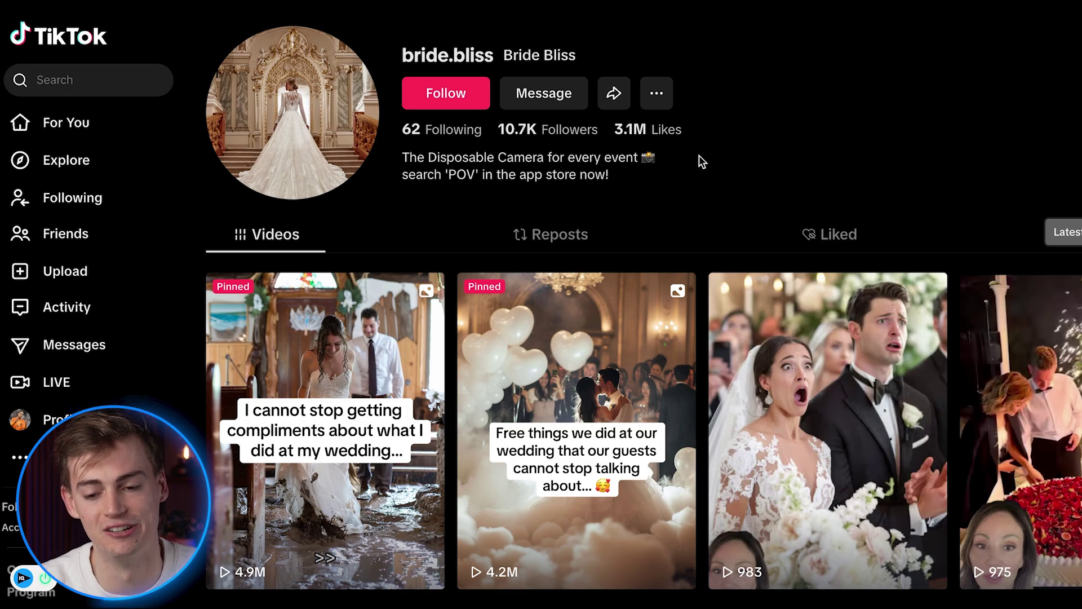
{"action": "scroll", "coordinate": [702, 169], "scroll_direction": "down", "scroll_amount": 5}
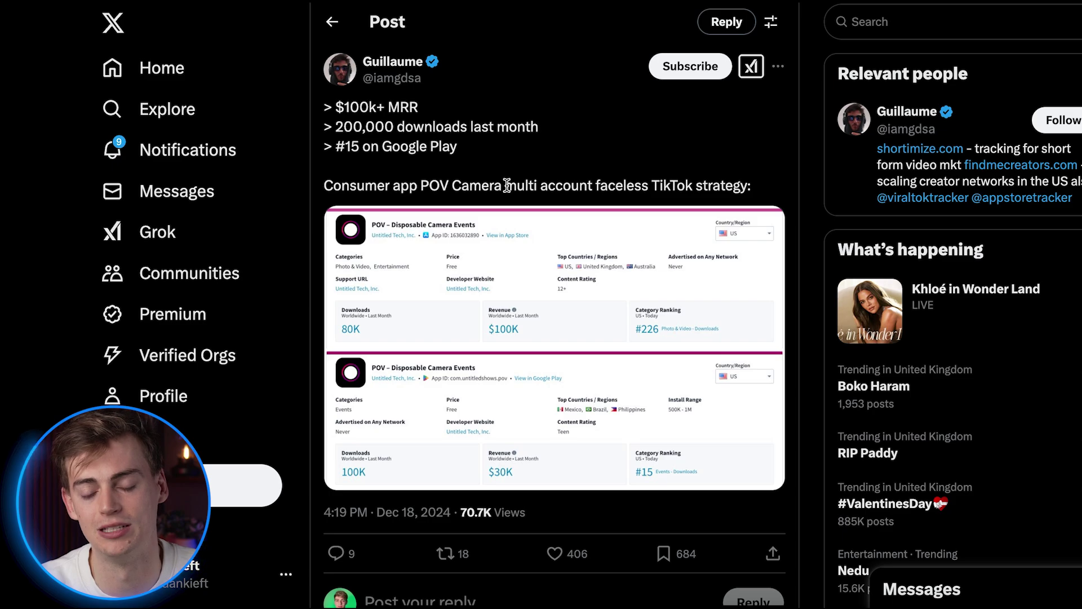
{"action": "scroll", "coordinate": [671, 369], "scroll_direction": "down", "scroll_amount": 2}
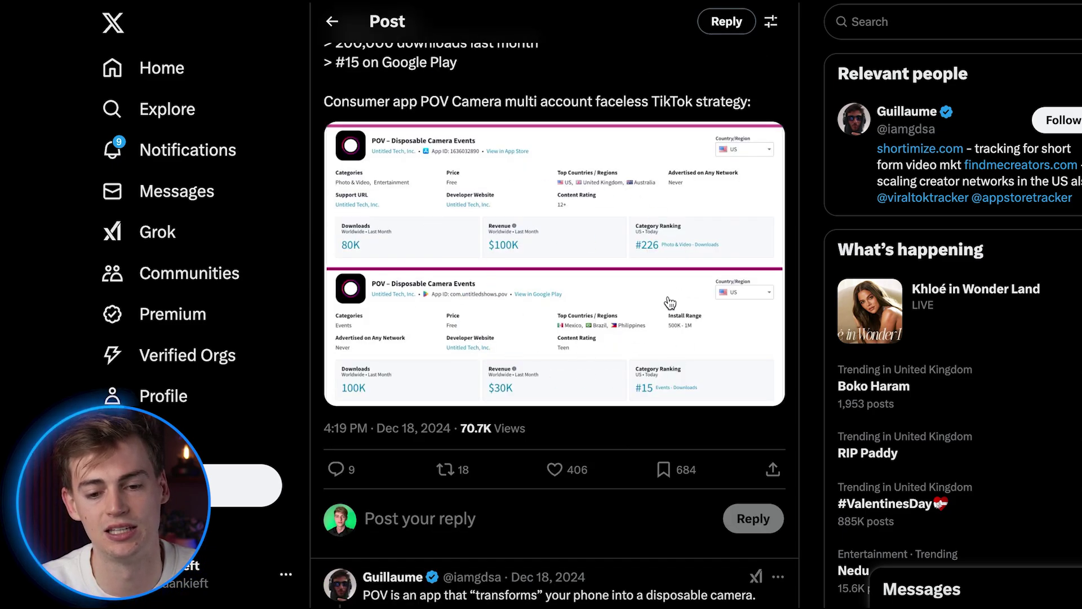
{"action": "scroll", "coordinate": [618, 309], "scroll_direction": "down", "scroll_amount": 15}
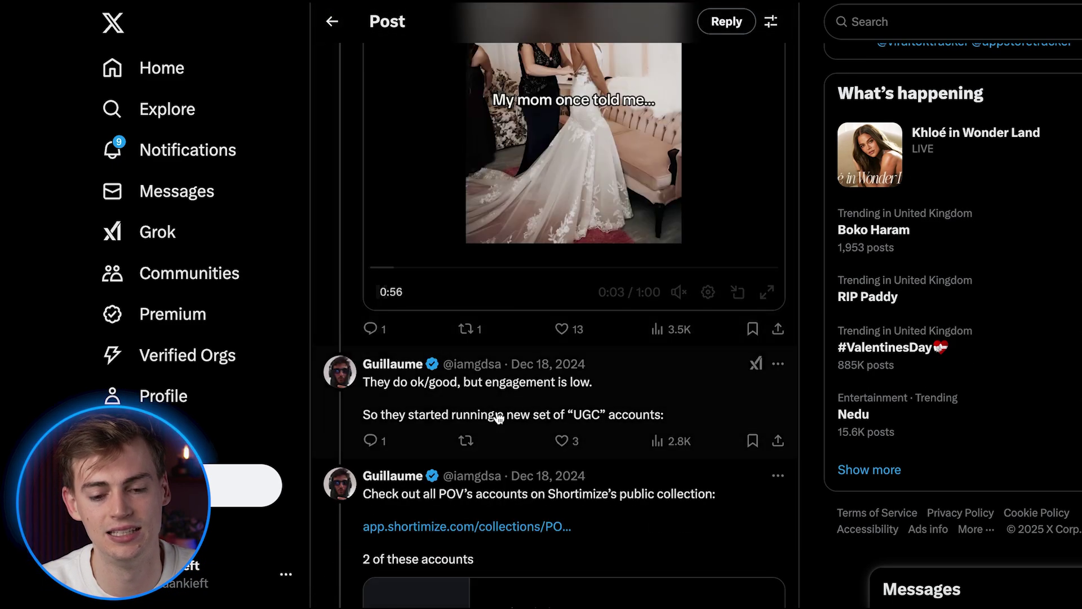
{"action": "scroll", "coordinate": [632, 376], "scroll_direction": "down", "scroll_amount": 8}
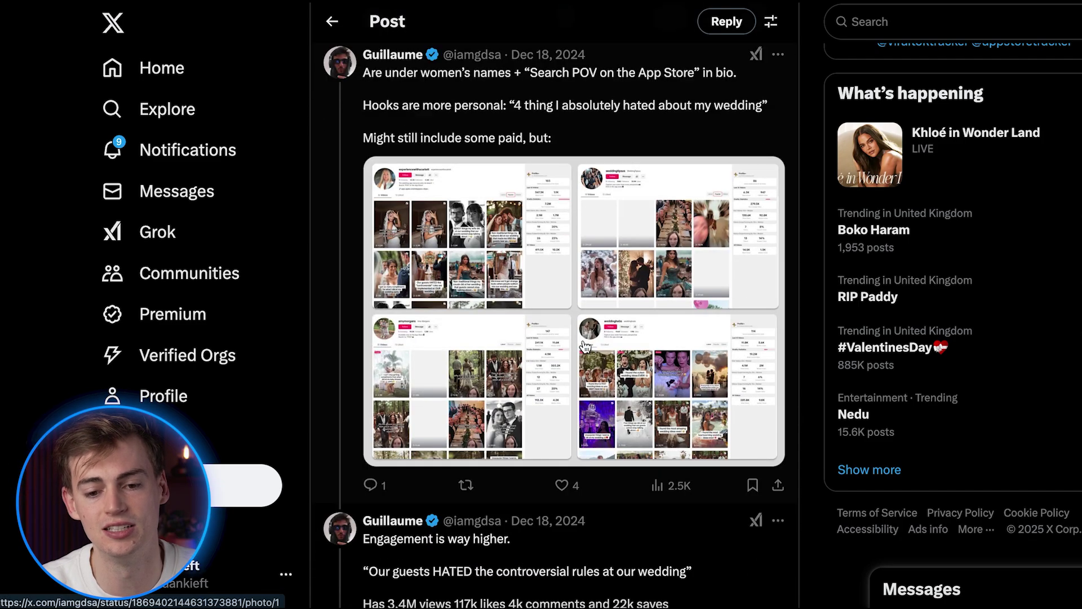
{"action": "scroll", "coordinate": [557, 318], "scroll_direction": "down", "scroll_amount": 5}
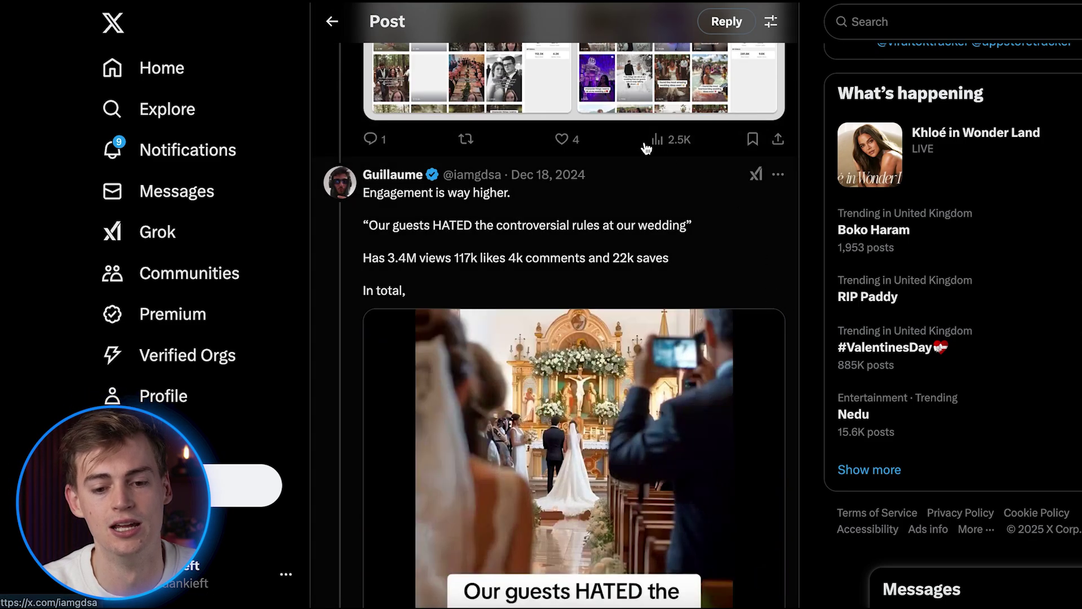
{"action": "scroll", "coordinate": [472, 256], "scroll_direction": "up", "scroll_amount": 5}
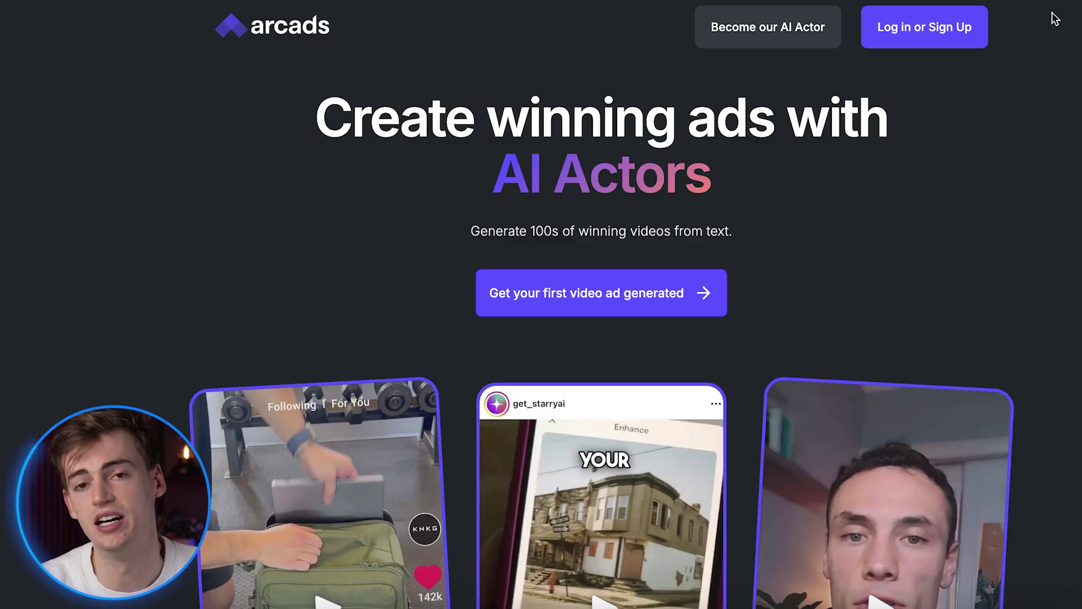
Step: Play the right, middle and left example ad videos, pausing the middle and left ones
{"action": "scroll", "coordinate": [829, 134], "scroll_direction": "down", "scroll_amount": 6}
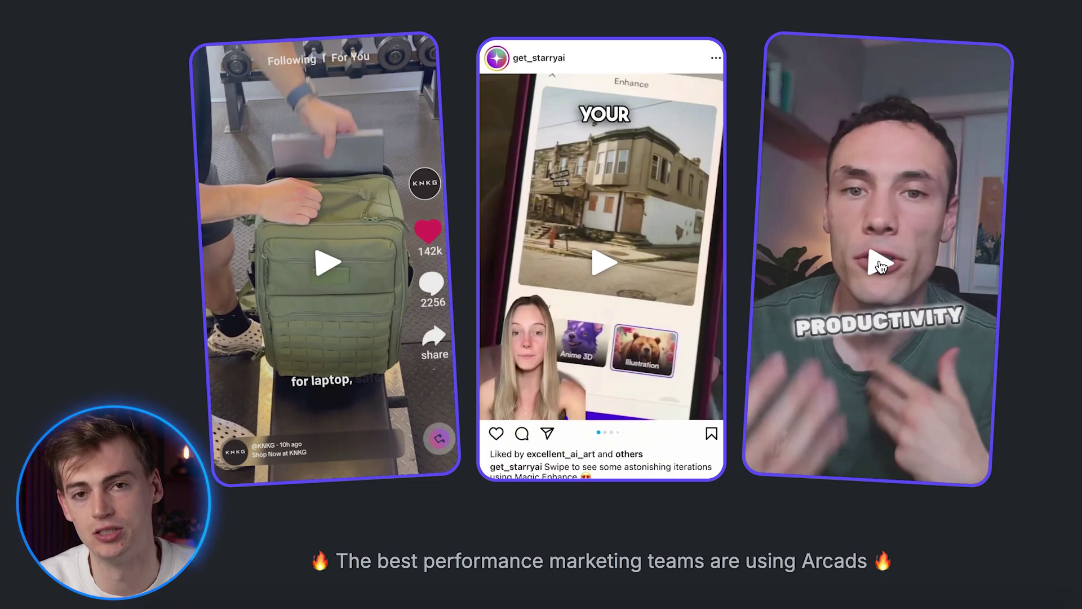
{"action": "left_click", "coordinate": [881, 263]}
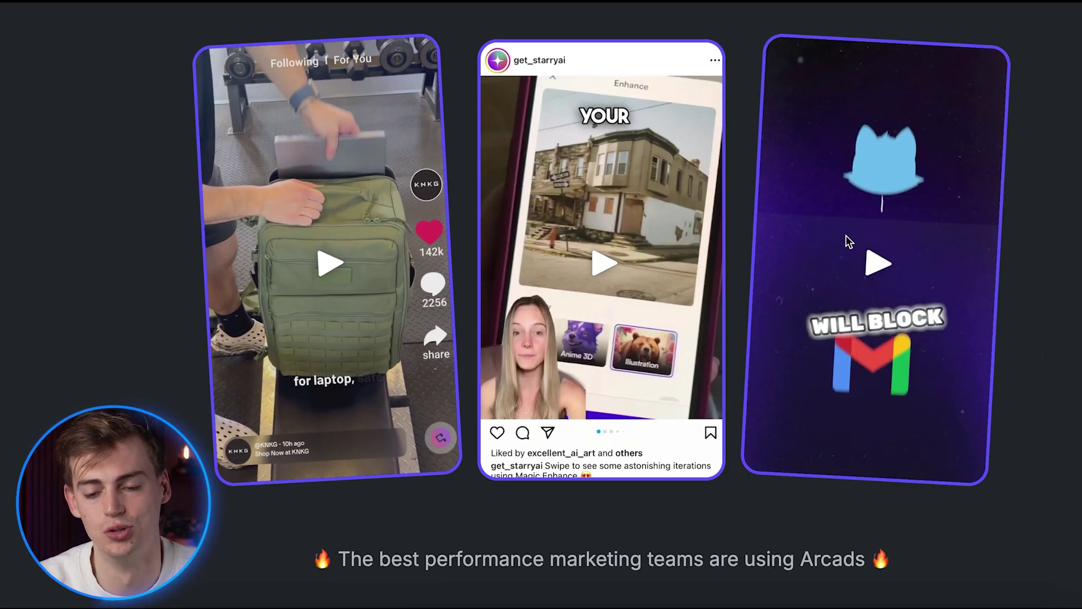
{"action": "left_click", "coordinate": [598, 274]}
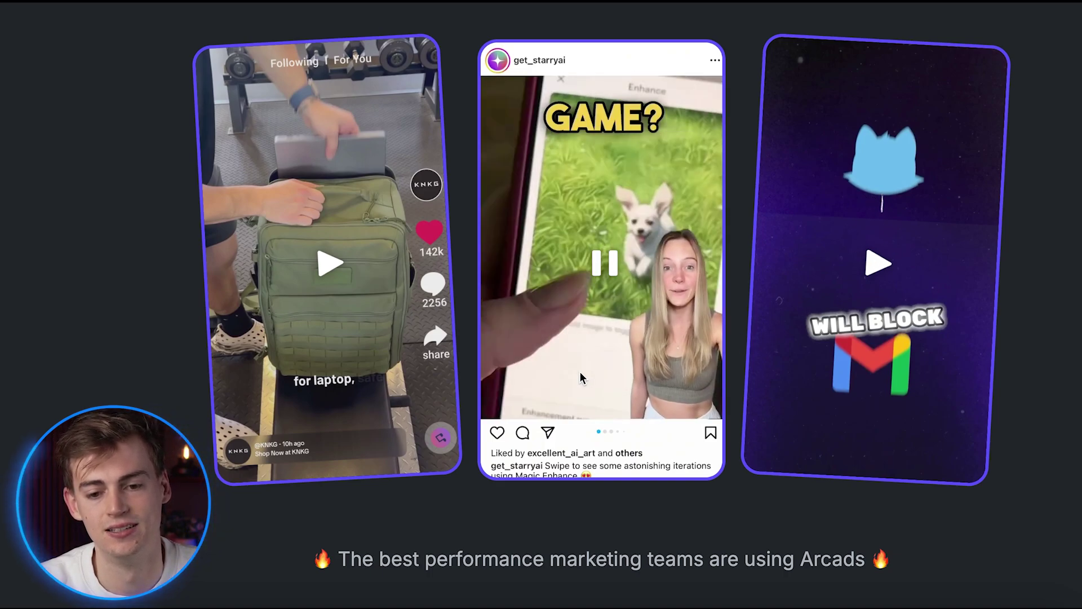
{"action": "left_click", "coordinate": [601, 276]}
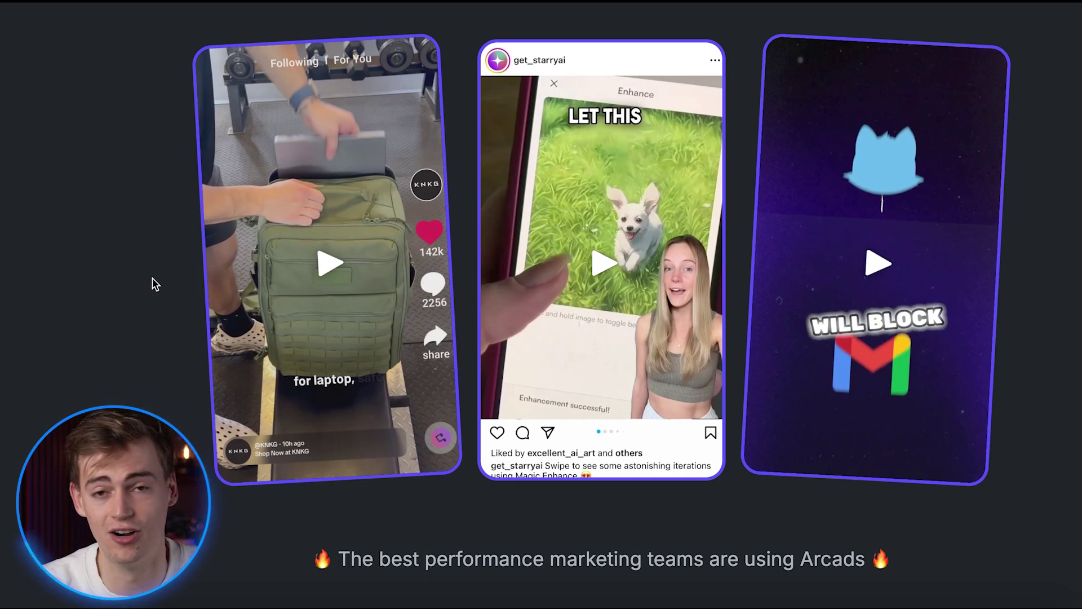
{"action": "left_click", "coordinate": [338, 268]}
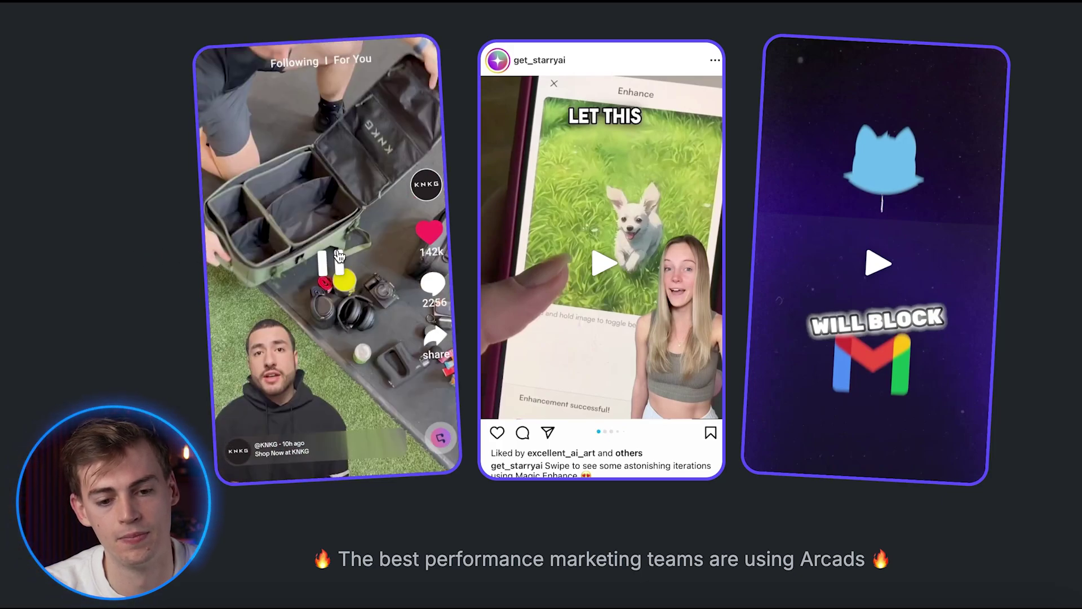
{"action": "left_click", "coordinate": [267, 271]}
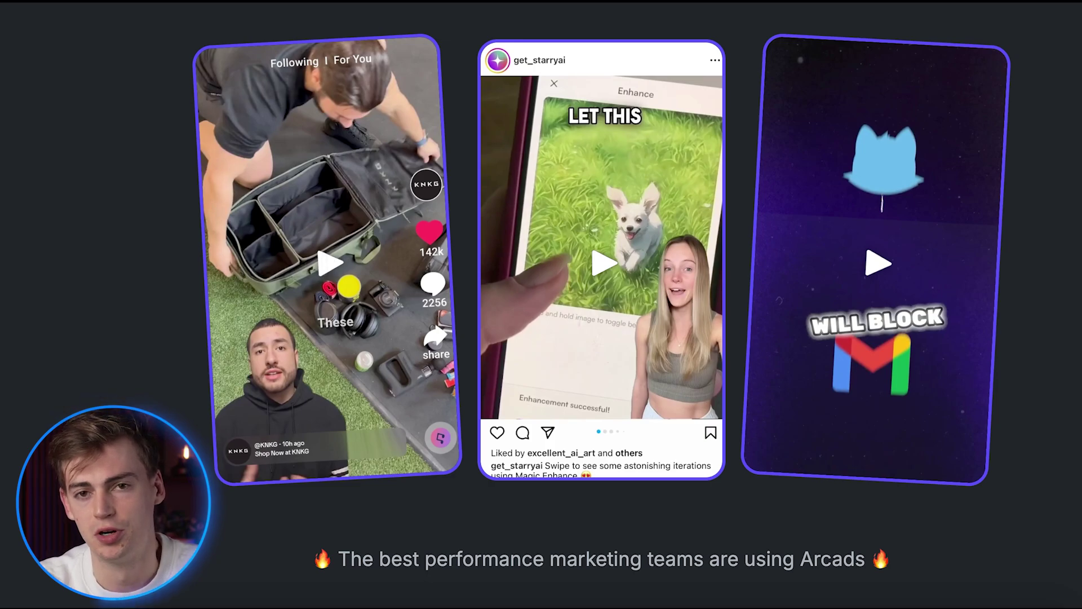